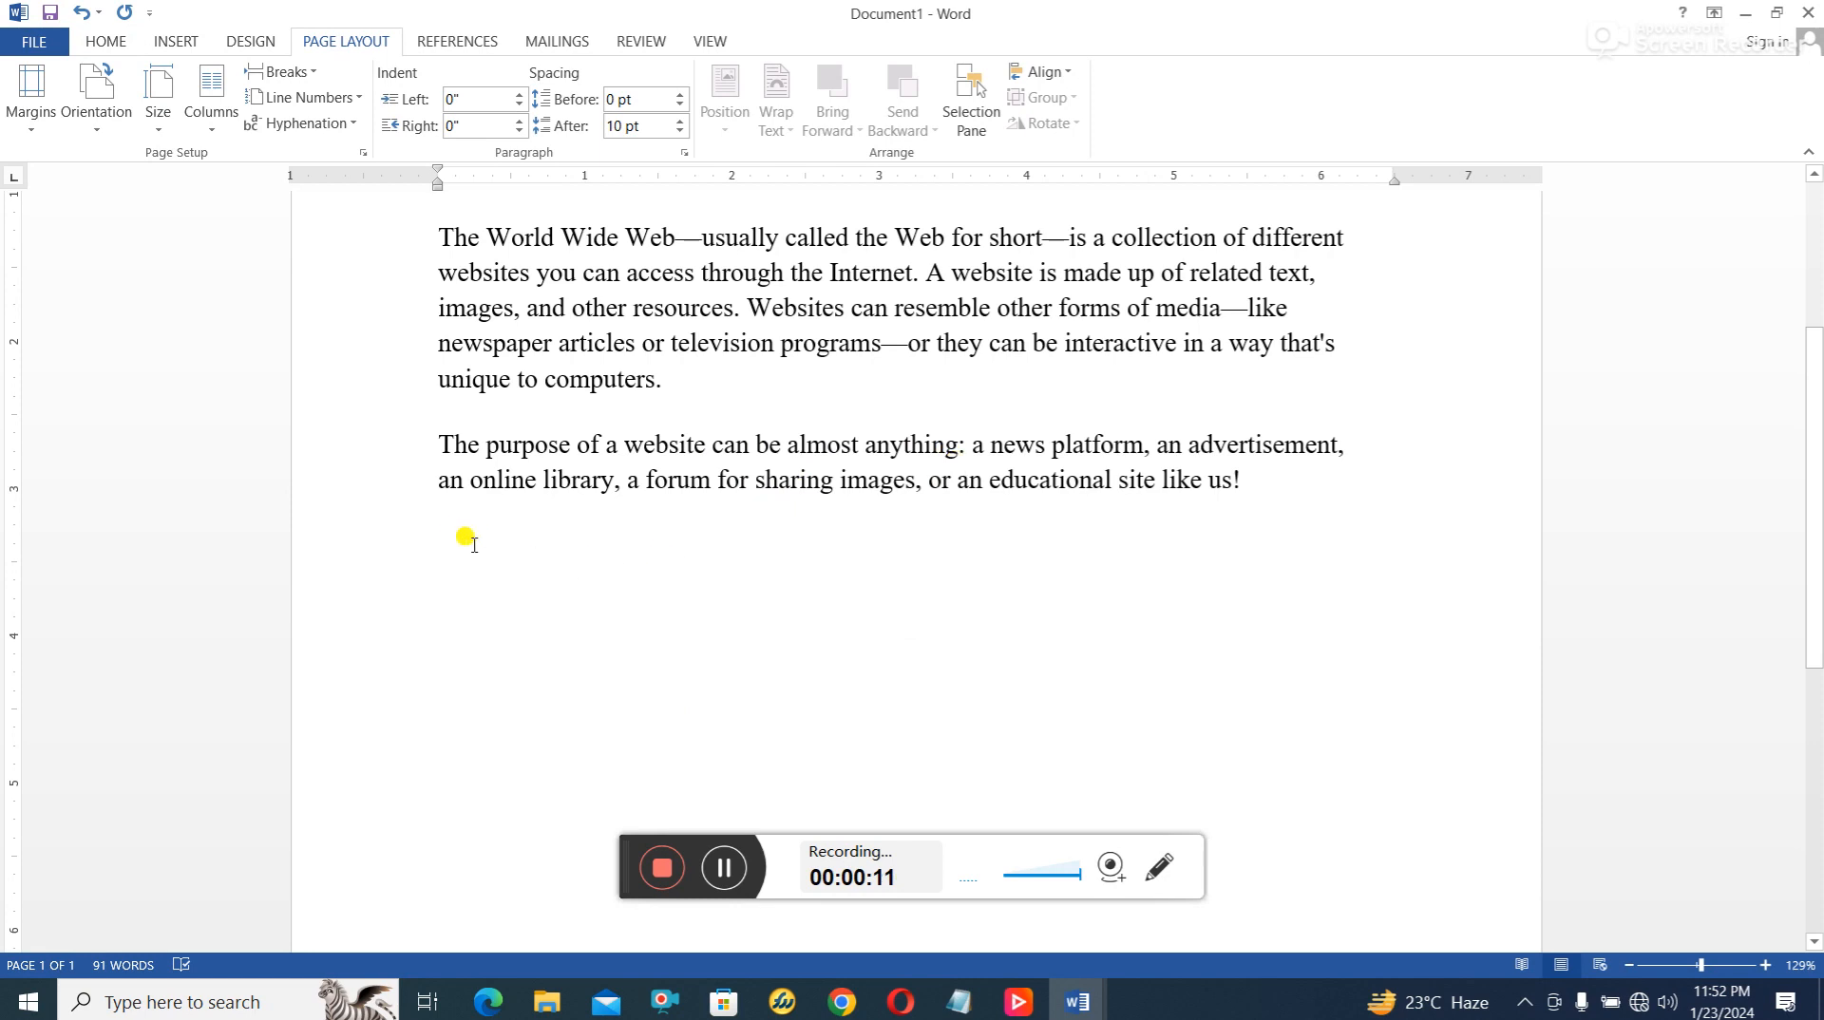
- Copy the domains image from the desktop and paste it below the last paragraph of the Word document
left_click(1745, 13)
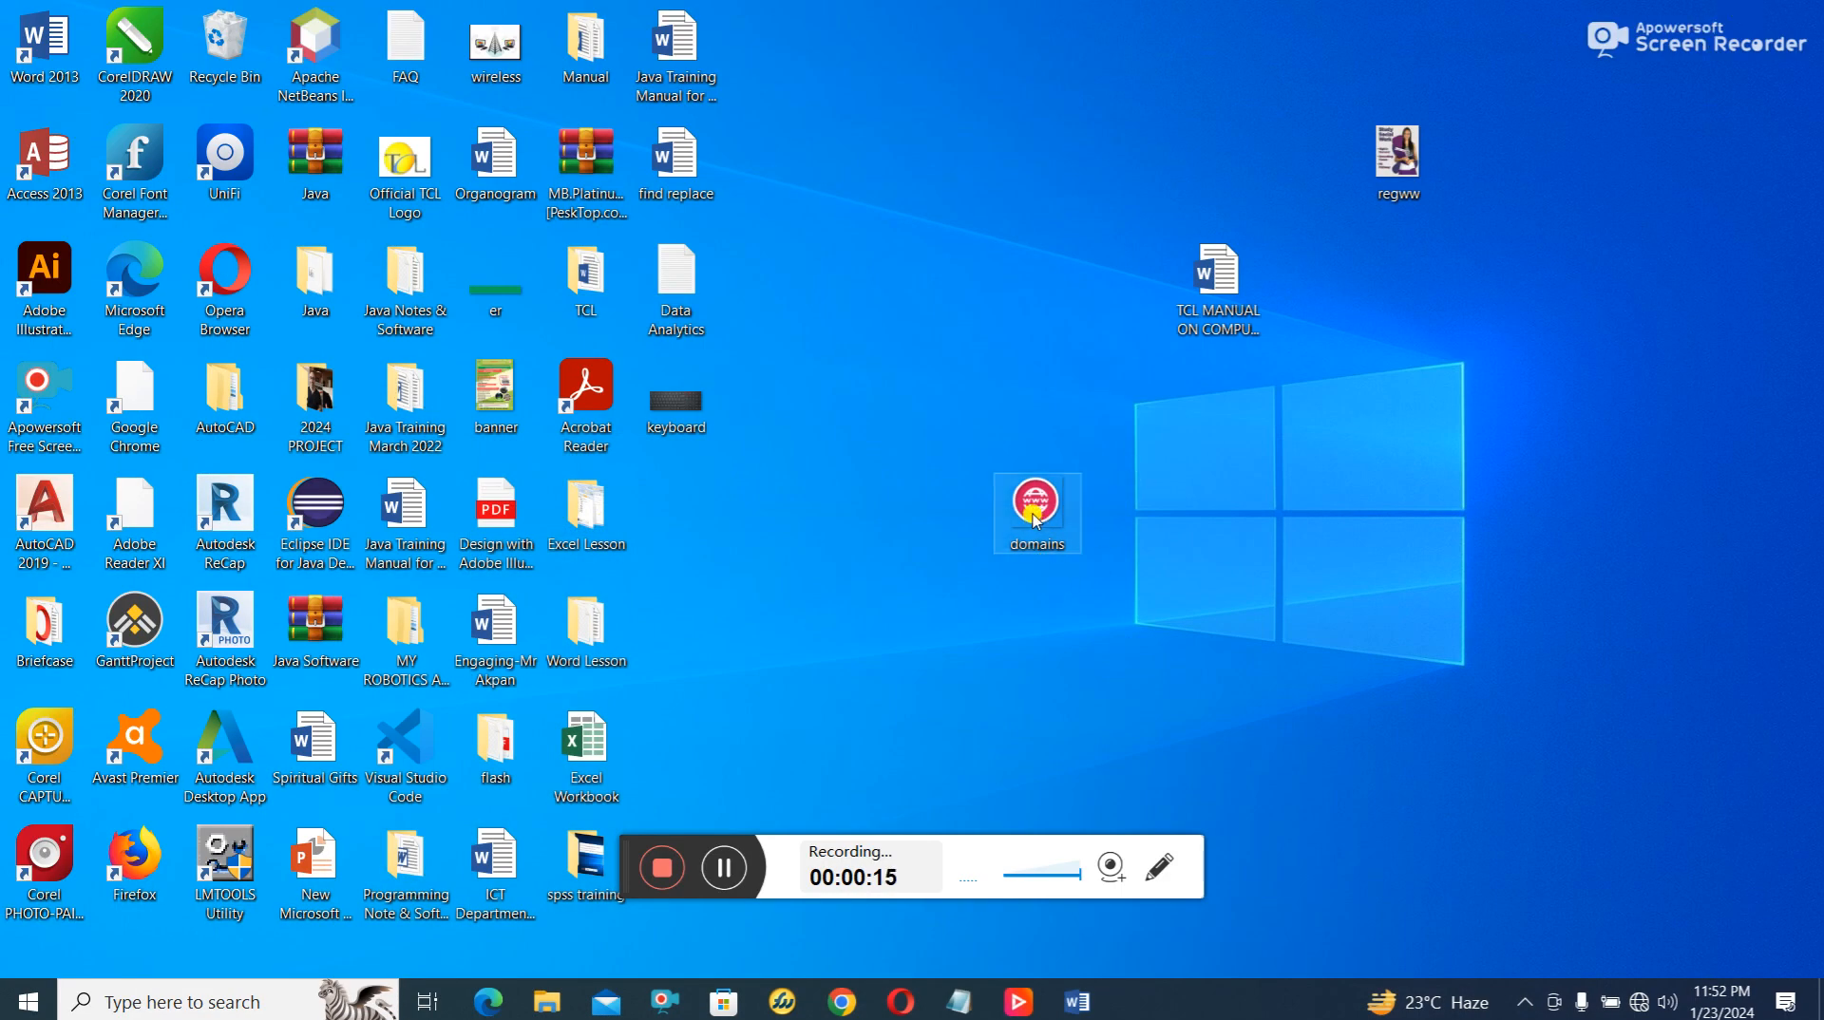
right_click(1037, 516)
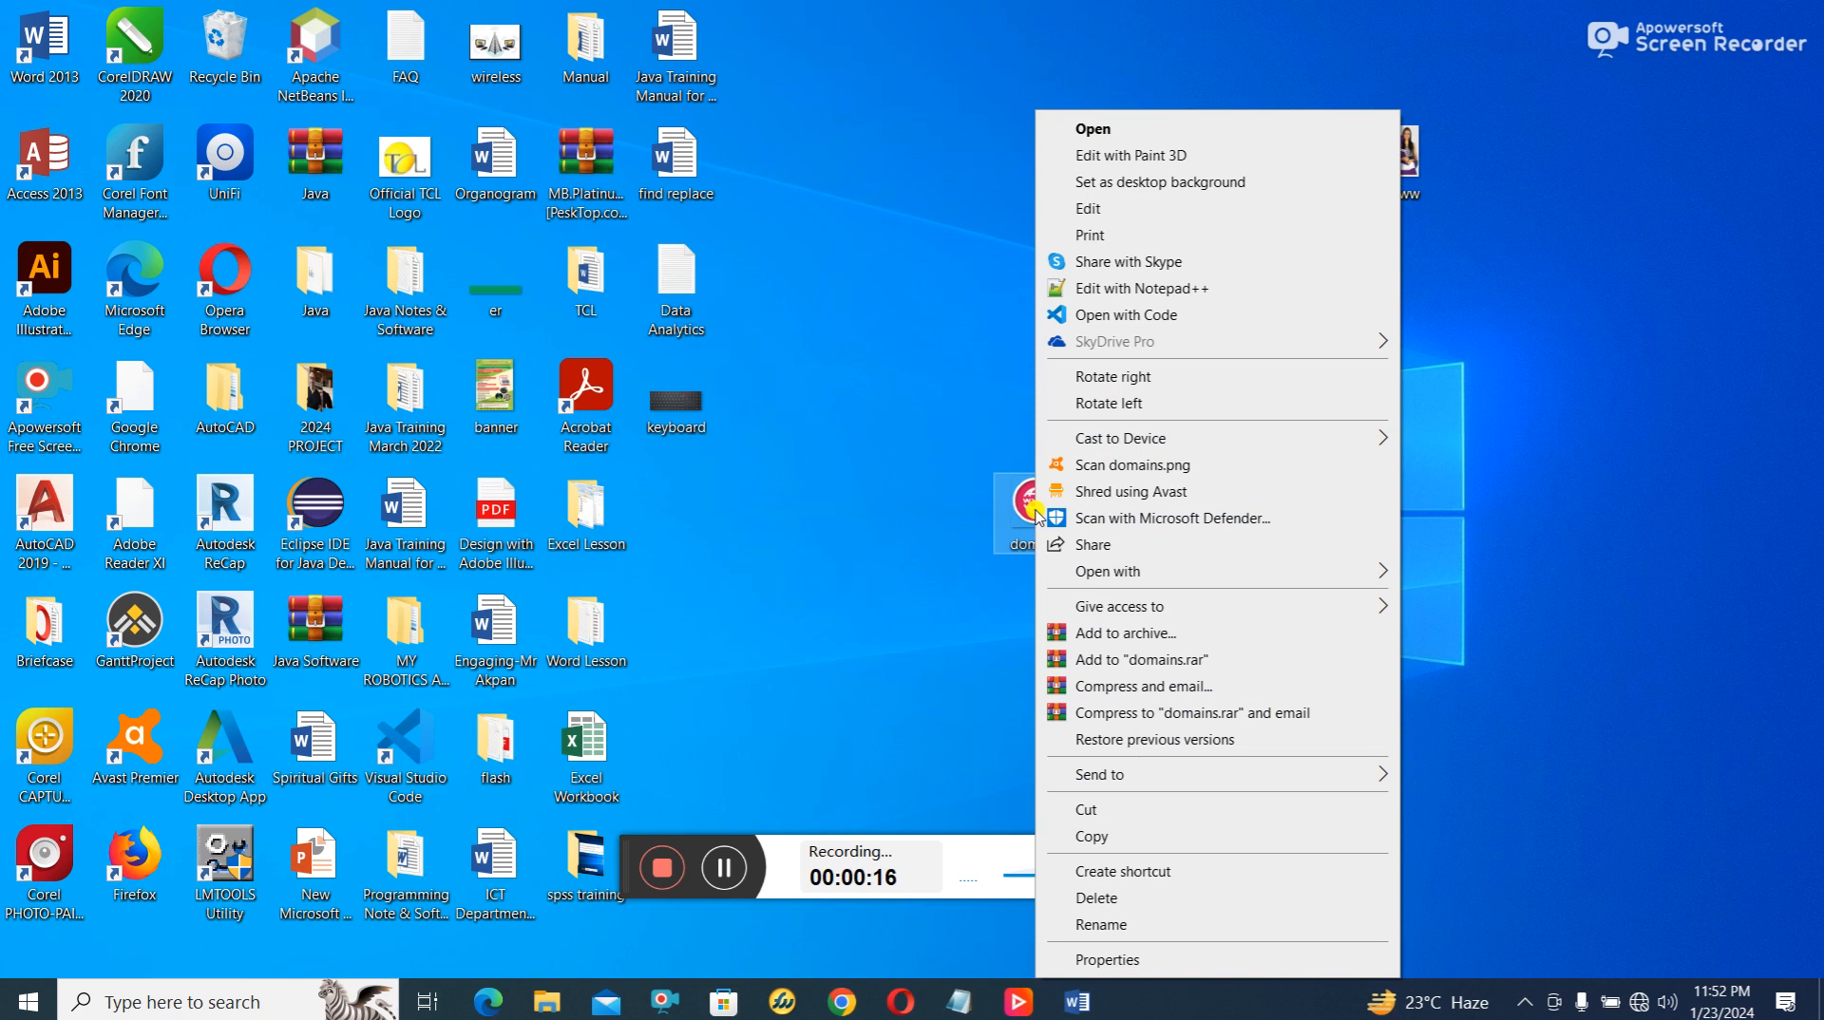
left_click(1126, 834)
left_click(1076, 1002)
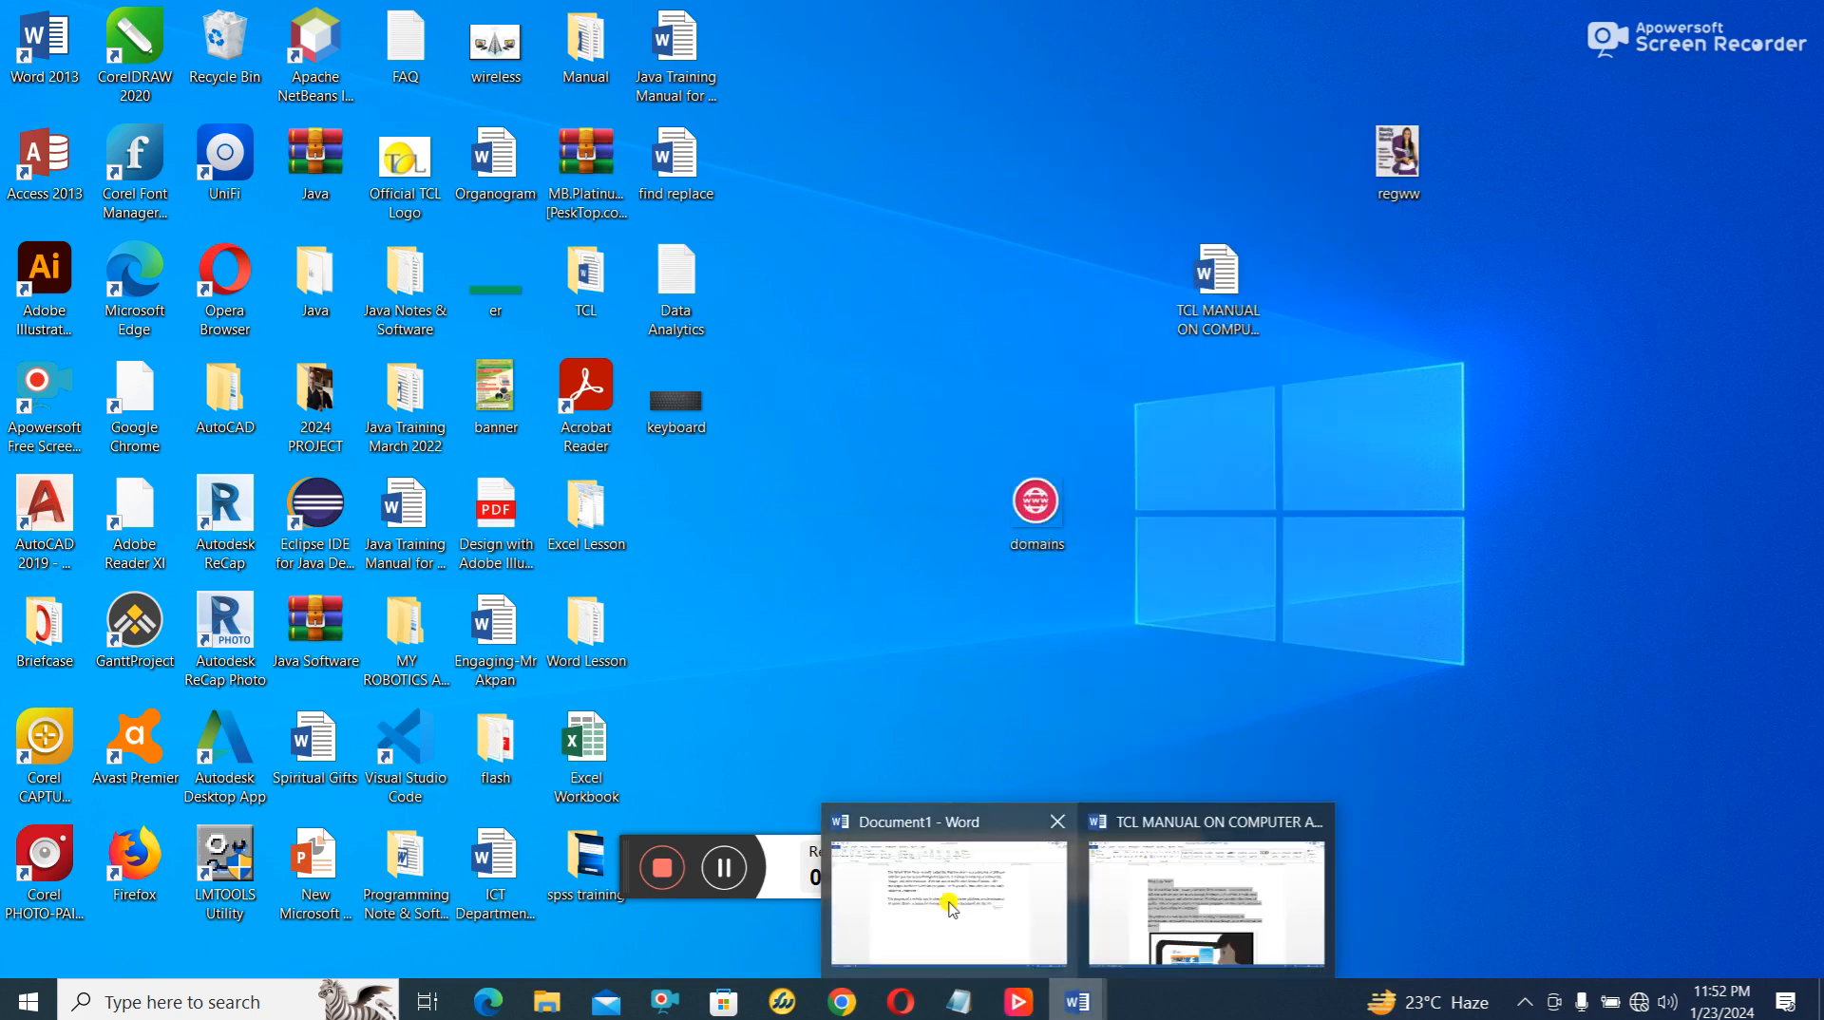
left_click(962, 907)
right_click(462, 557)
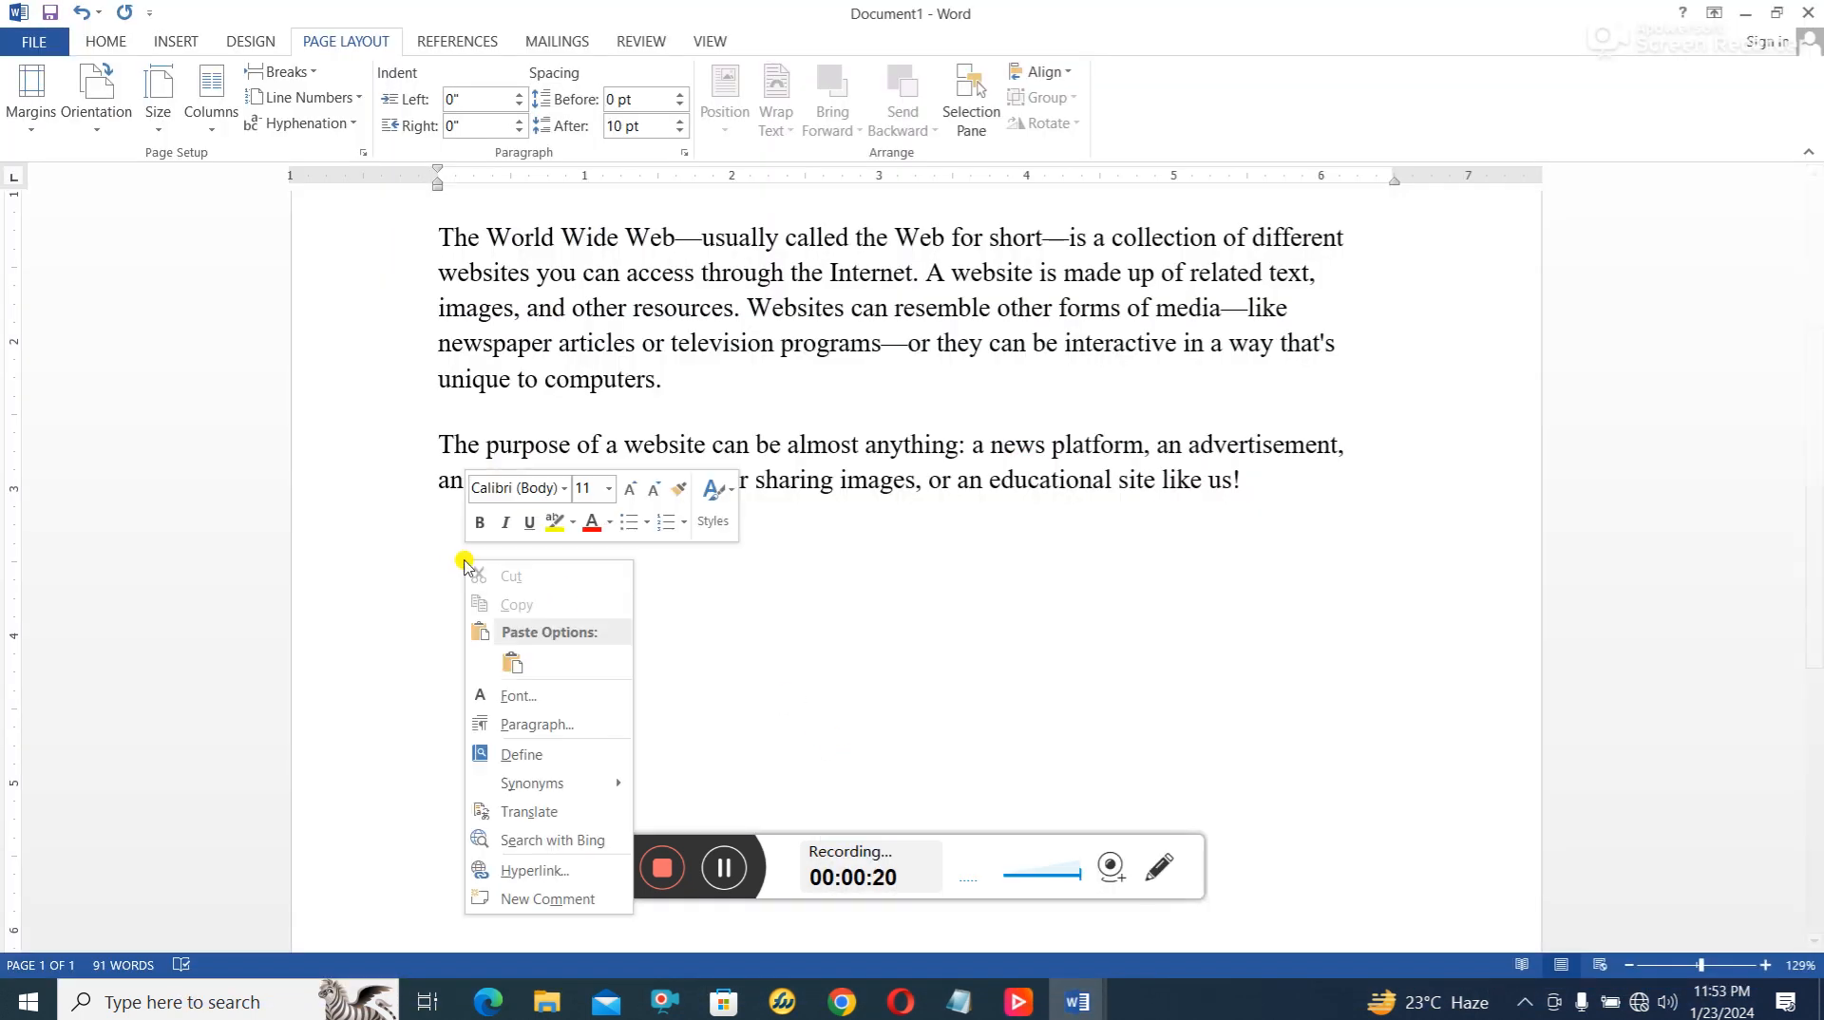
left_click(515, 667)
scroll(713, 530, "down", 2)
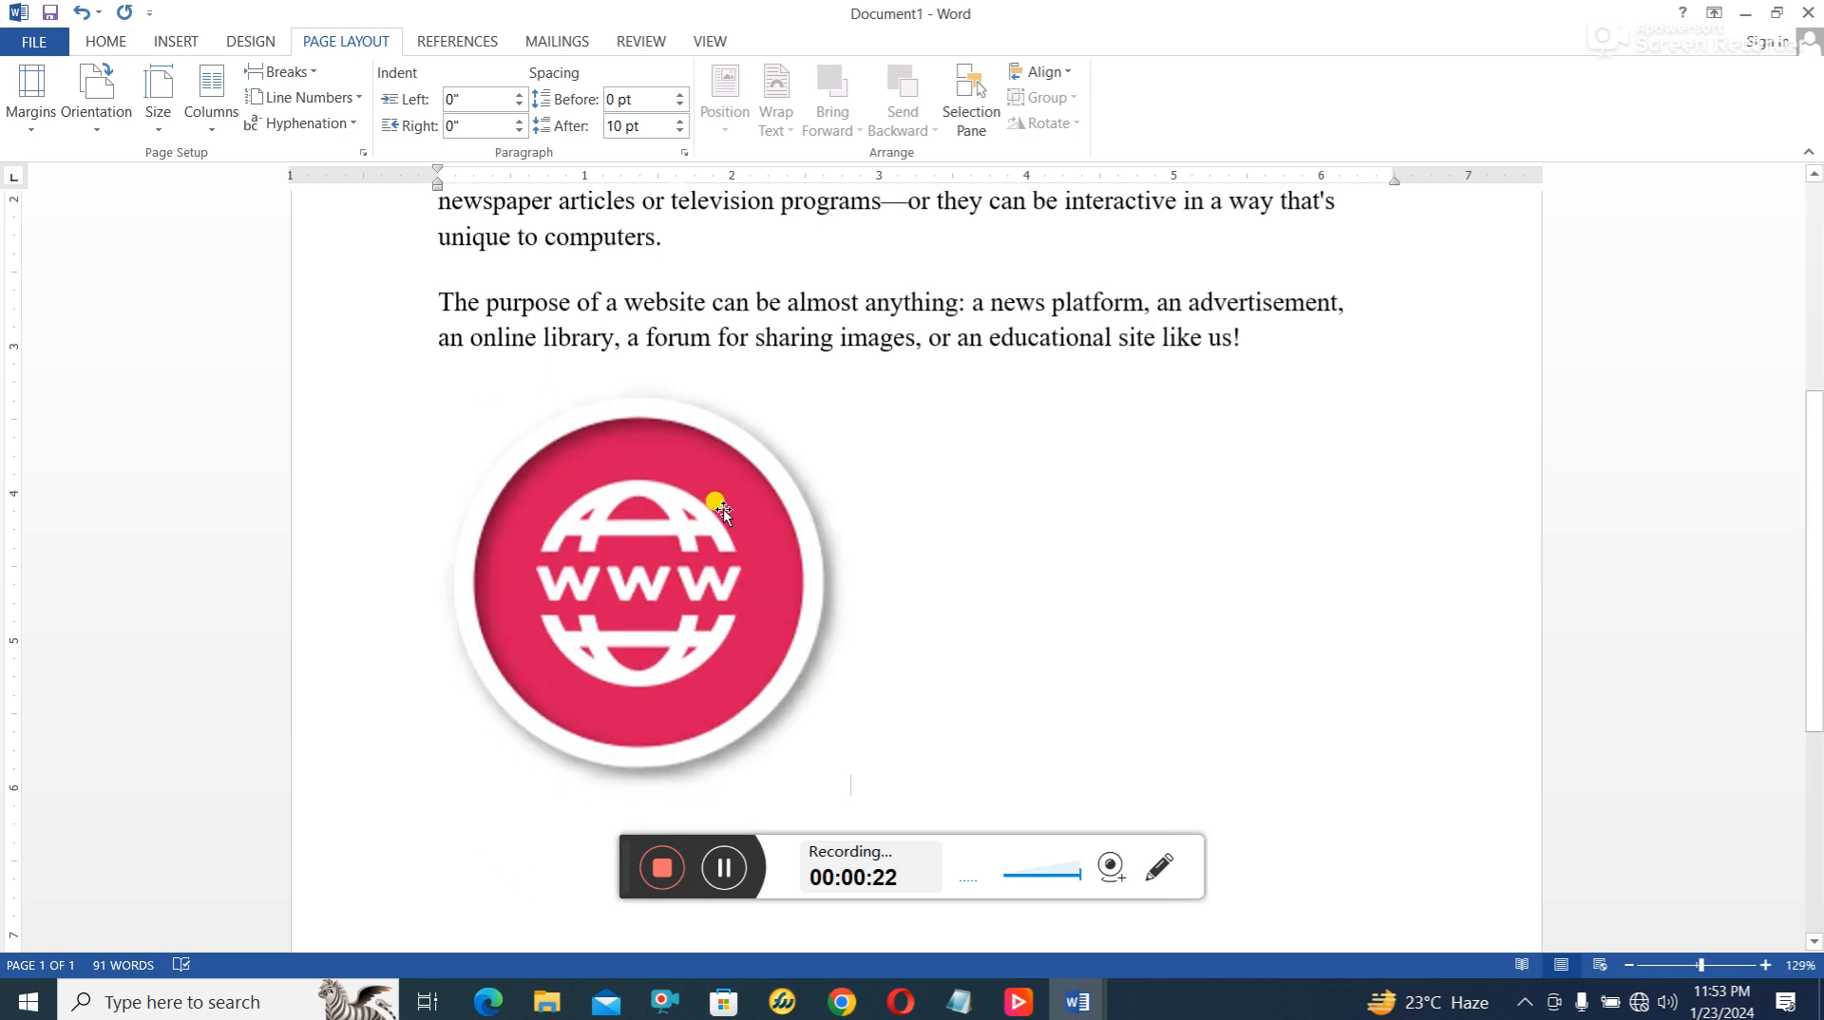
left_click(723, 500)
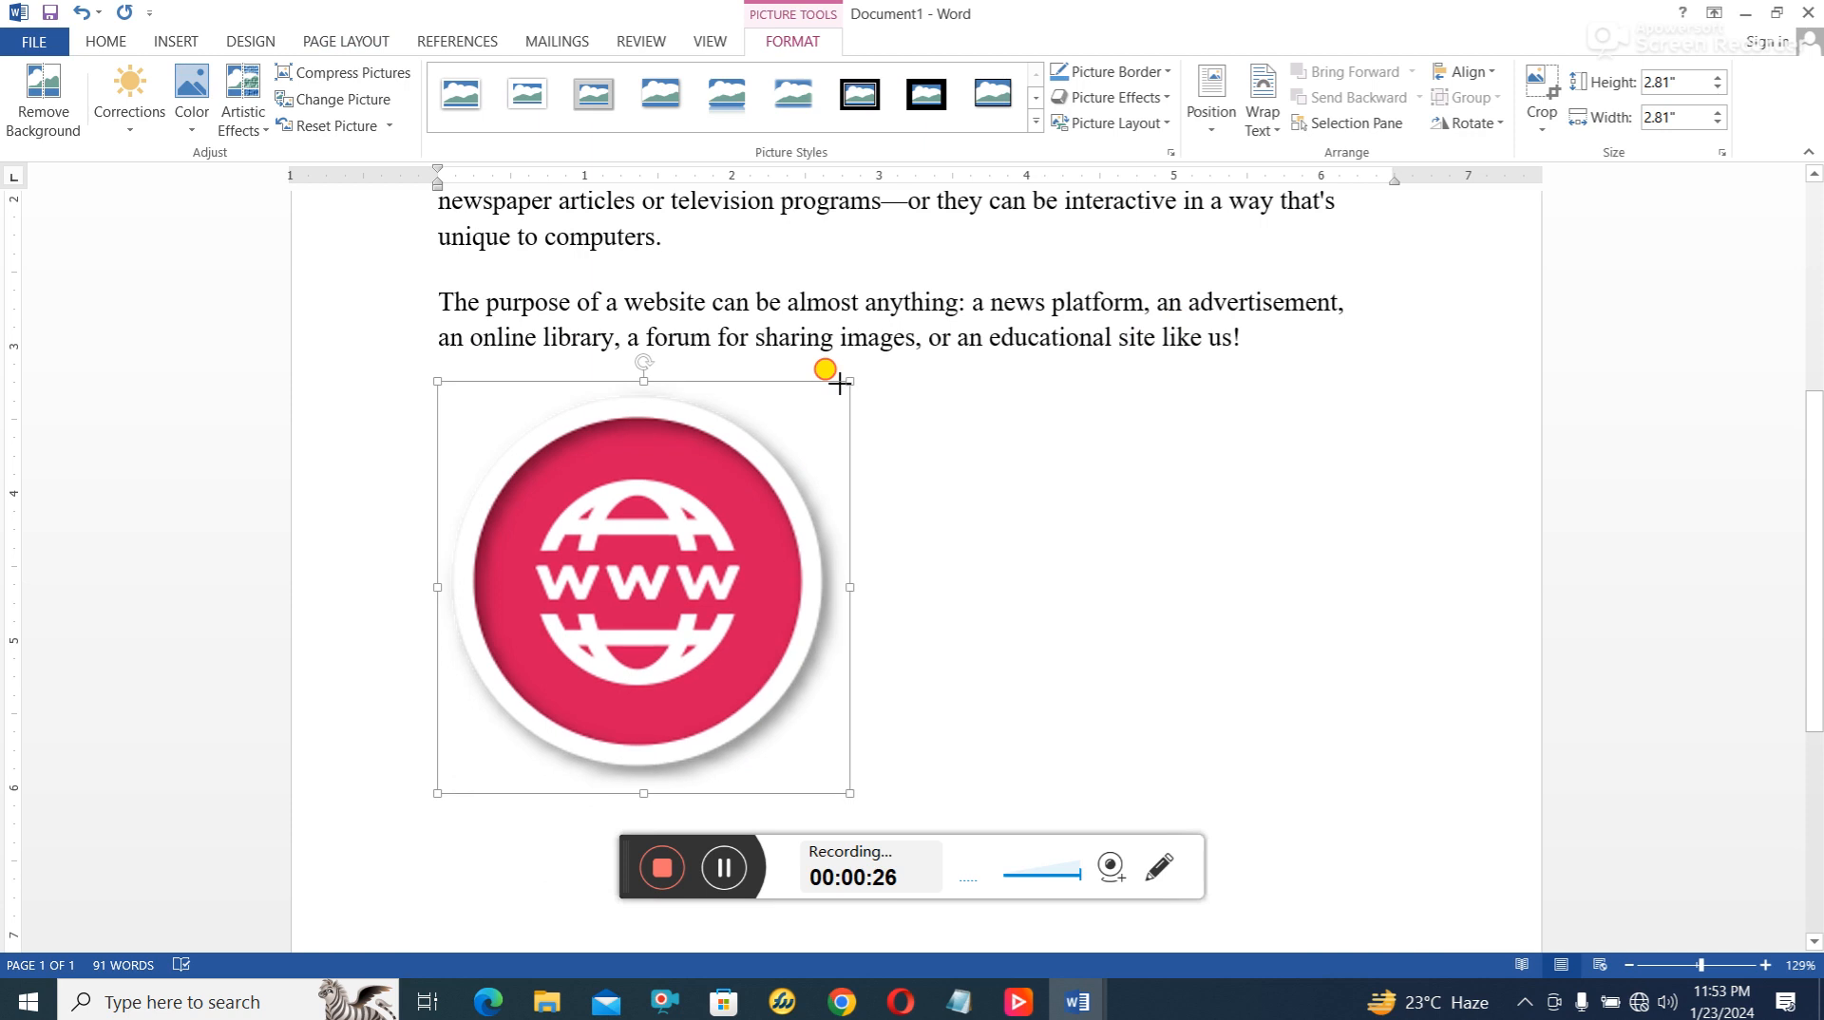
left_click(981, 493)
scroll(745, 637, "up", 2)
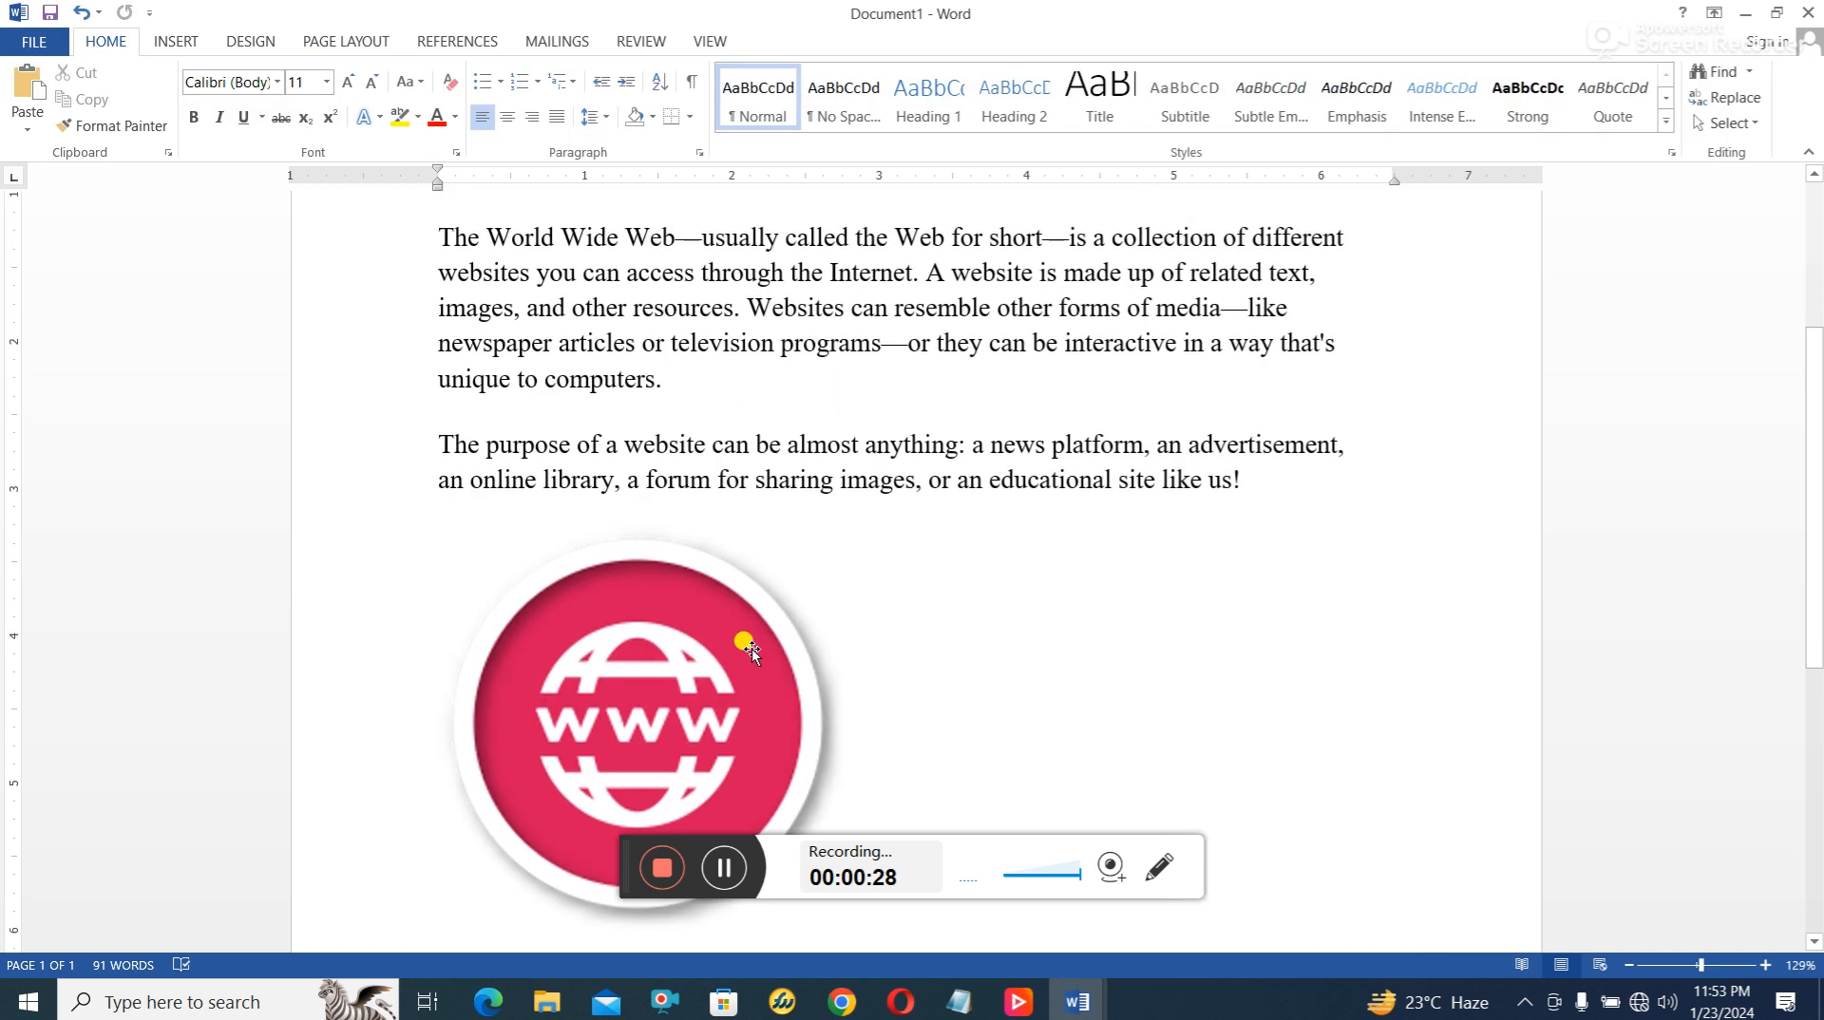
scroll(732, 629, "up", 2)
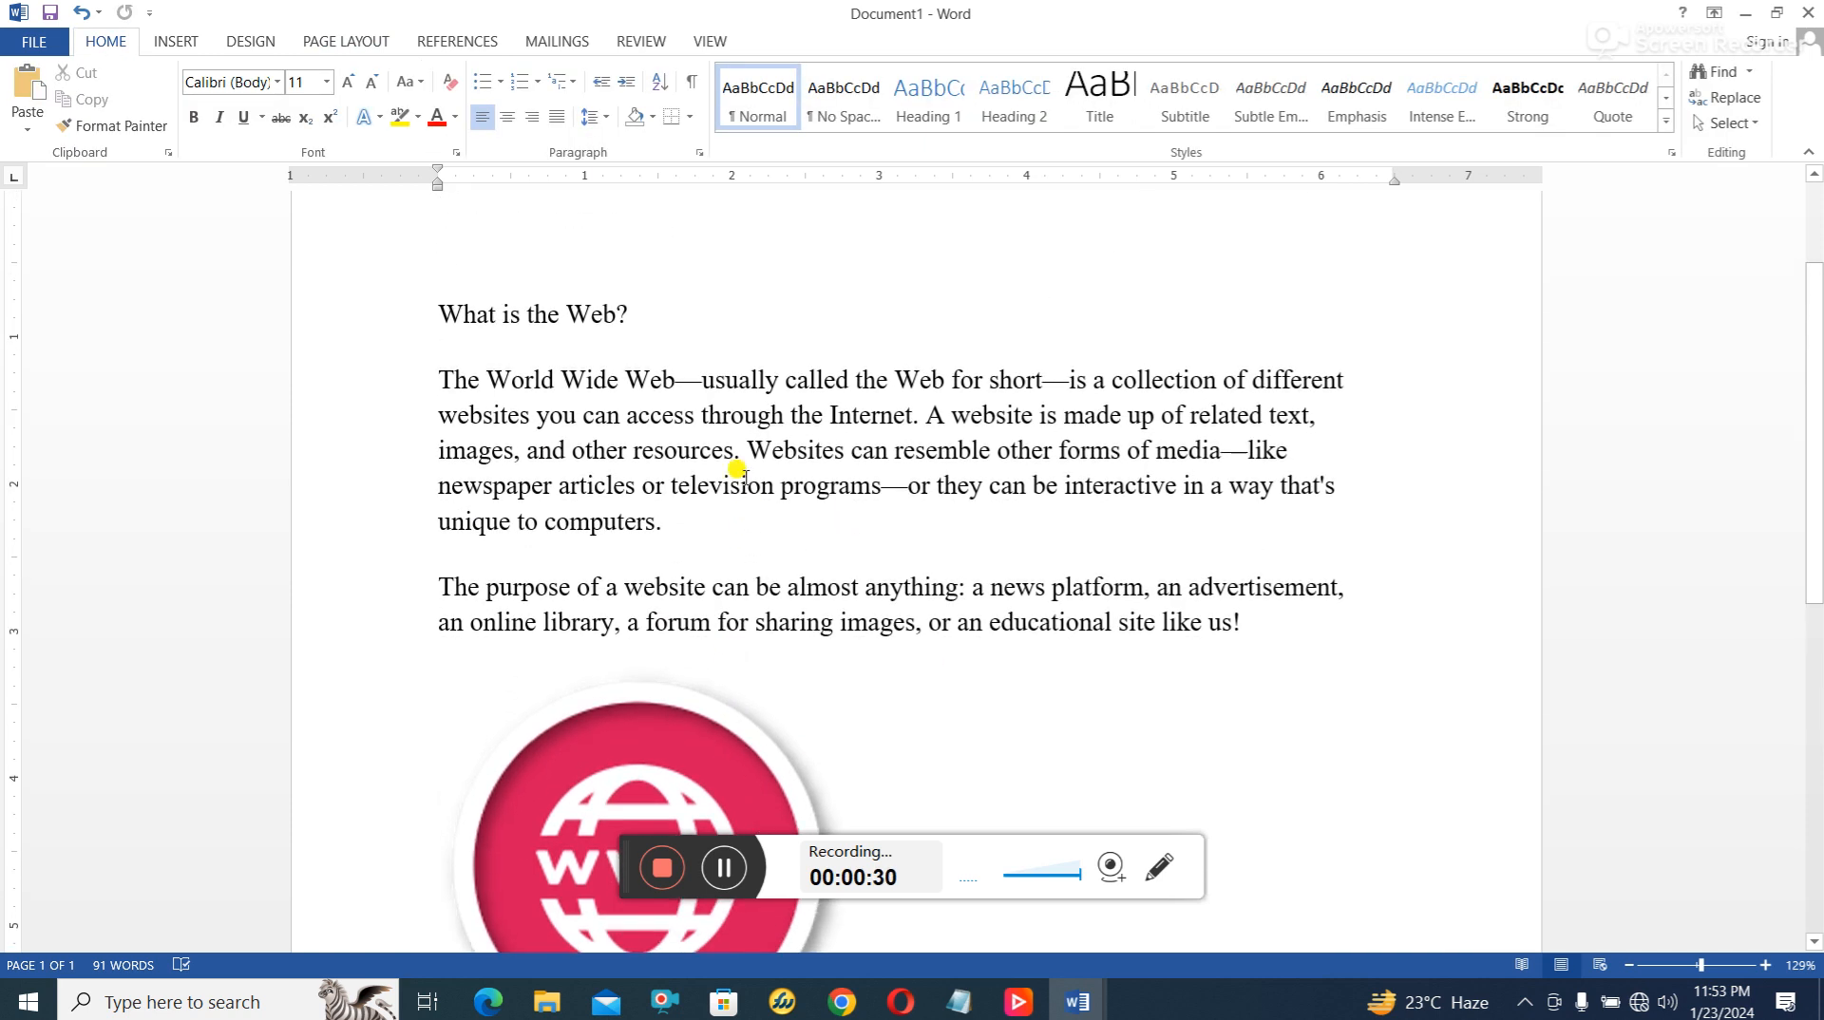
scroll(911, 534, "down", 1)
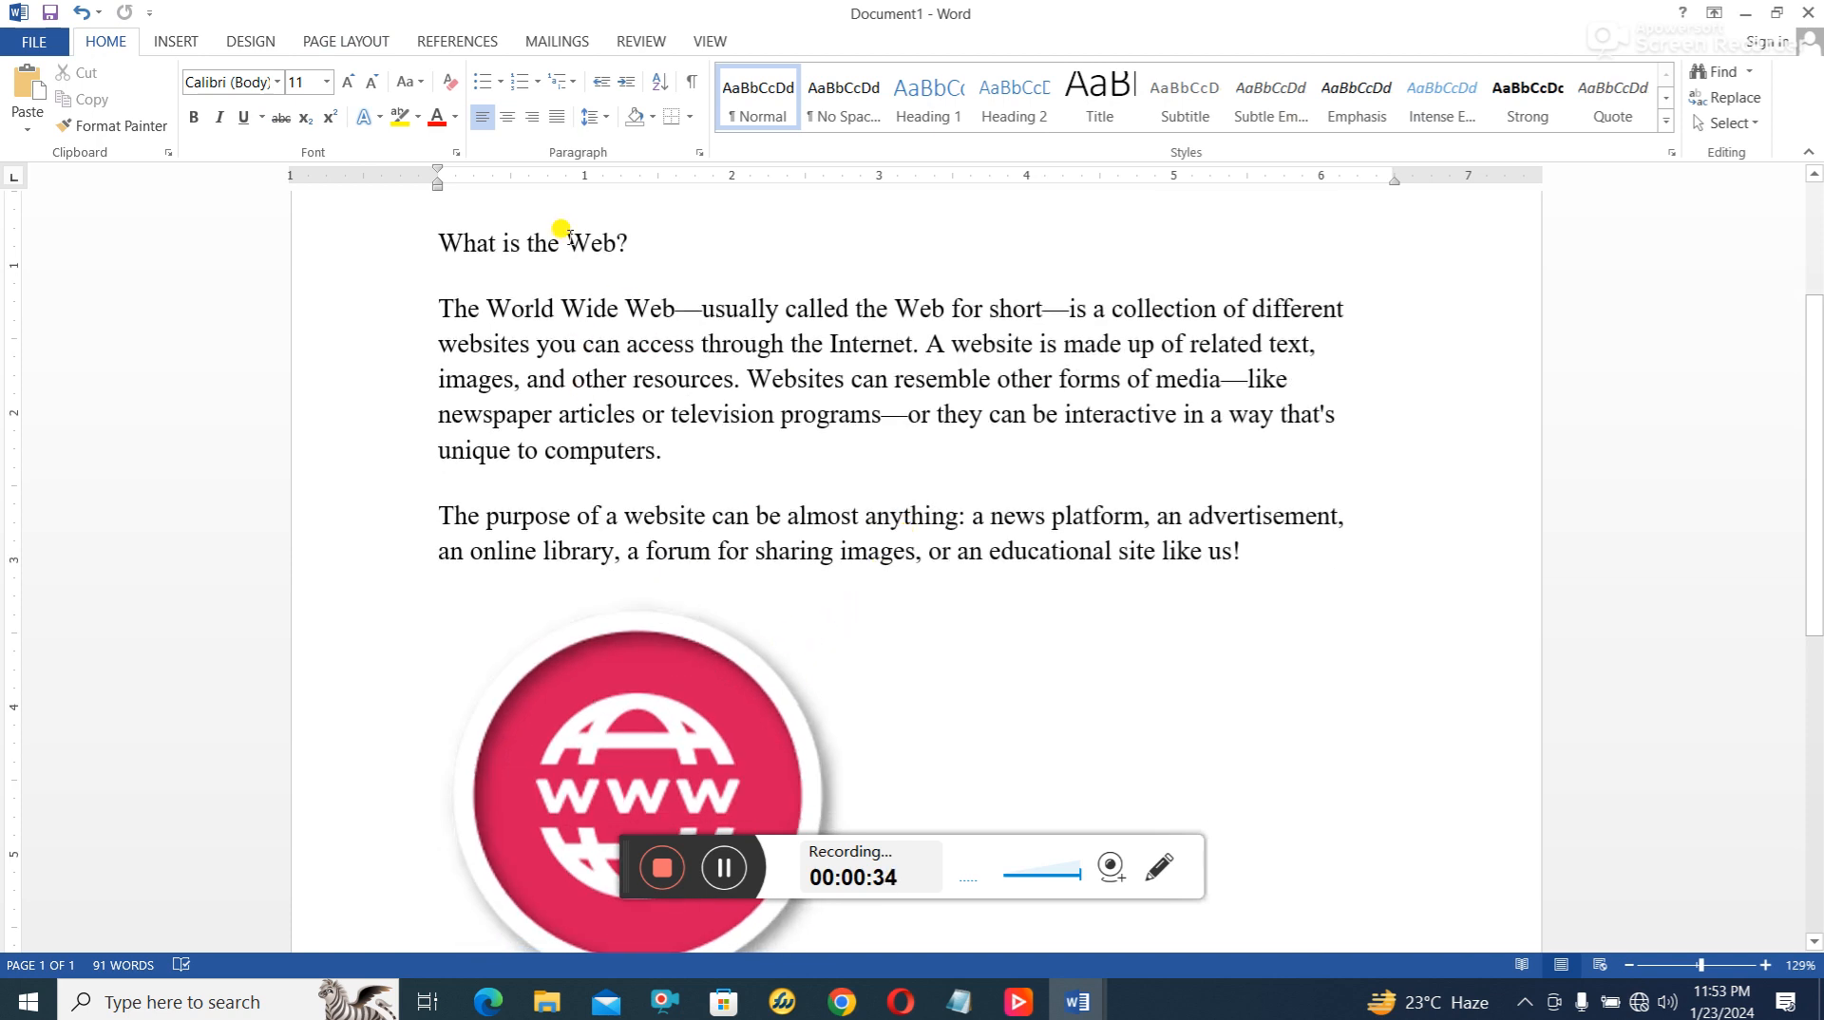
- Set the text wrapping of the WWW picture to In Line with Text
left_click(334, 48)
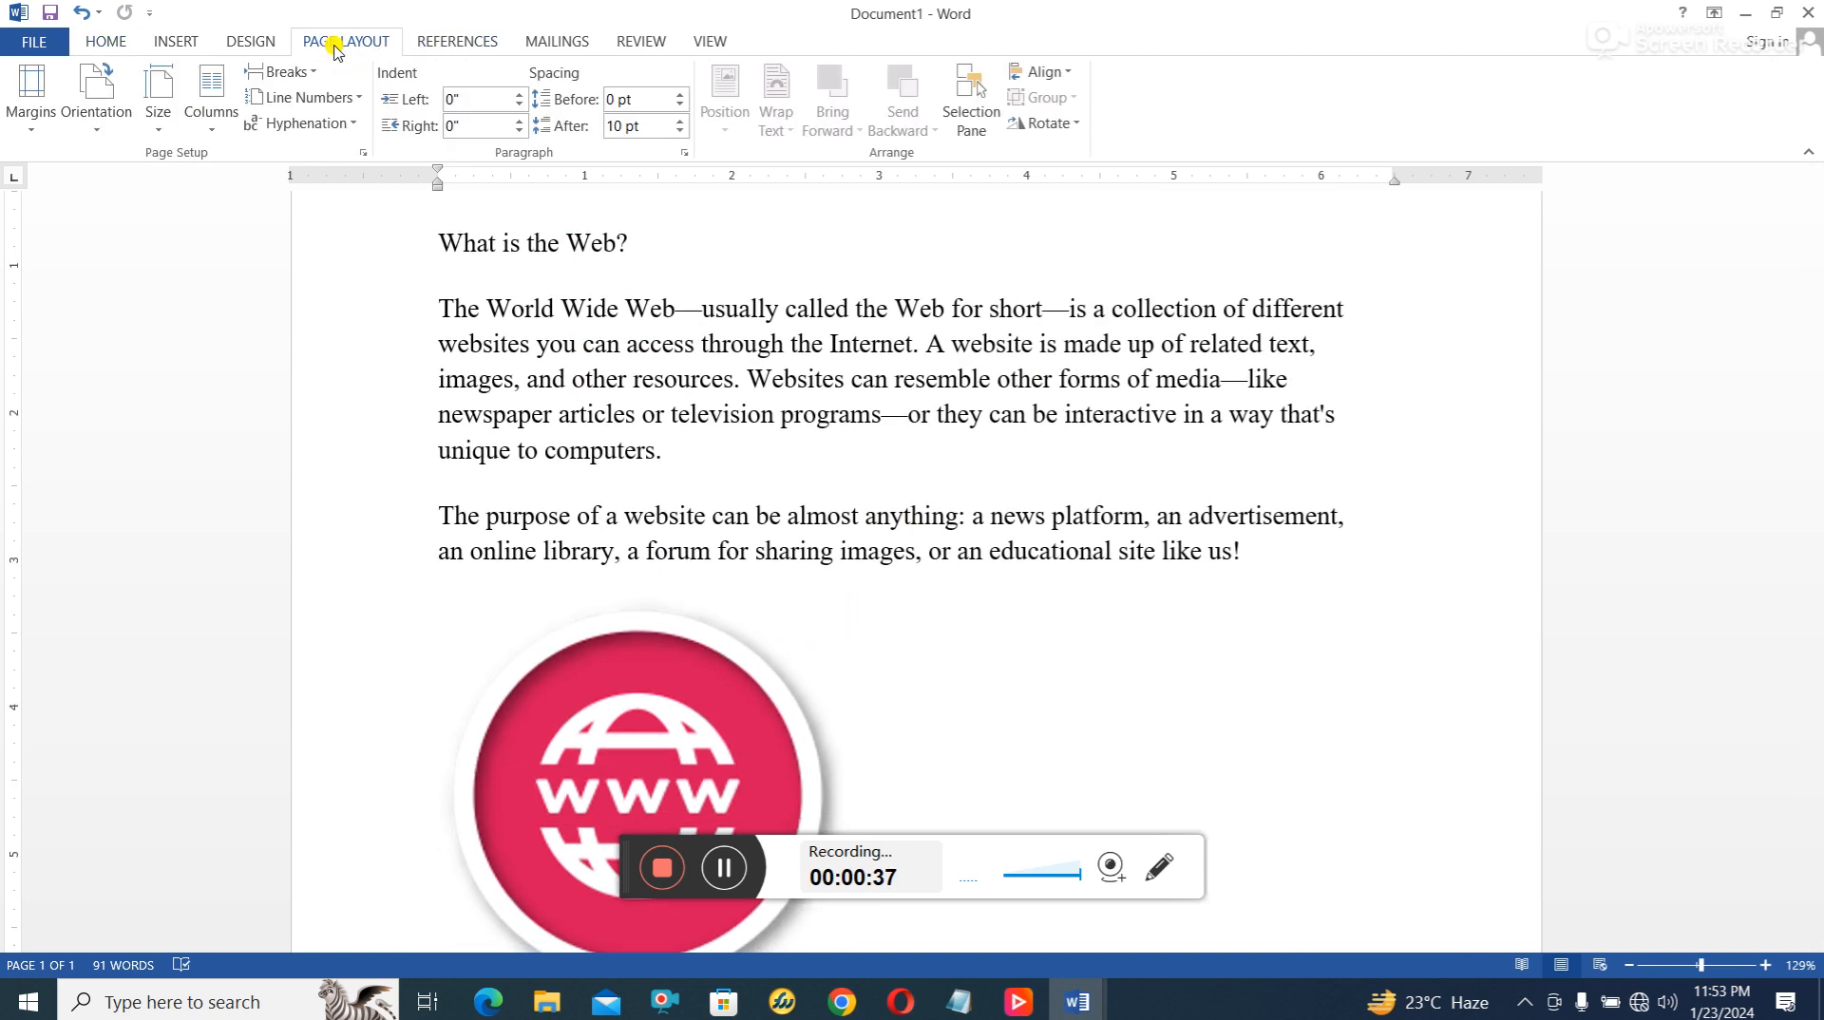
left_click(648, 671)
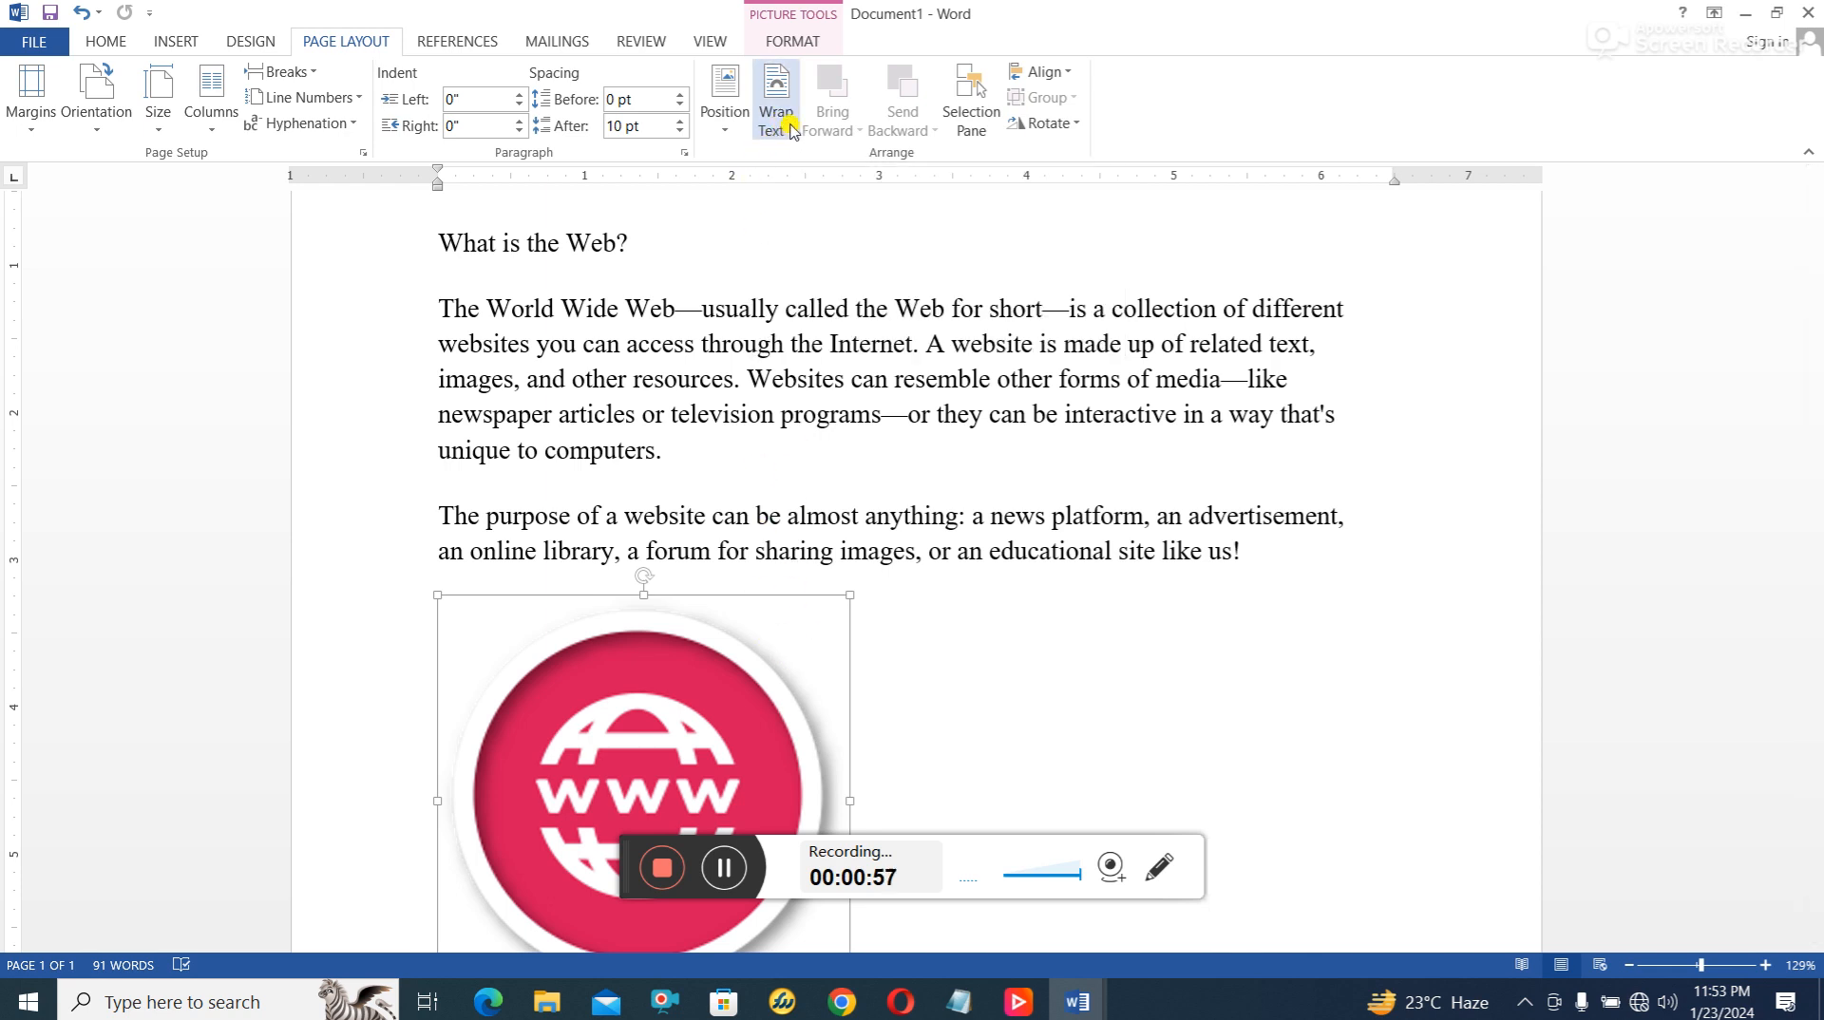
left_click(788, 126)
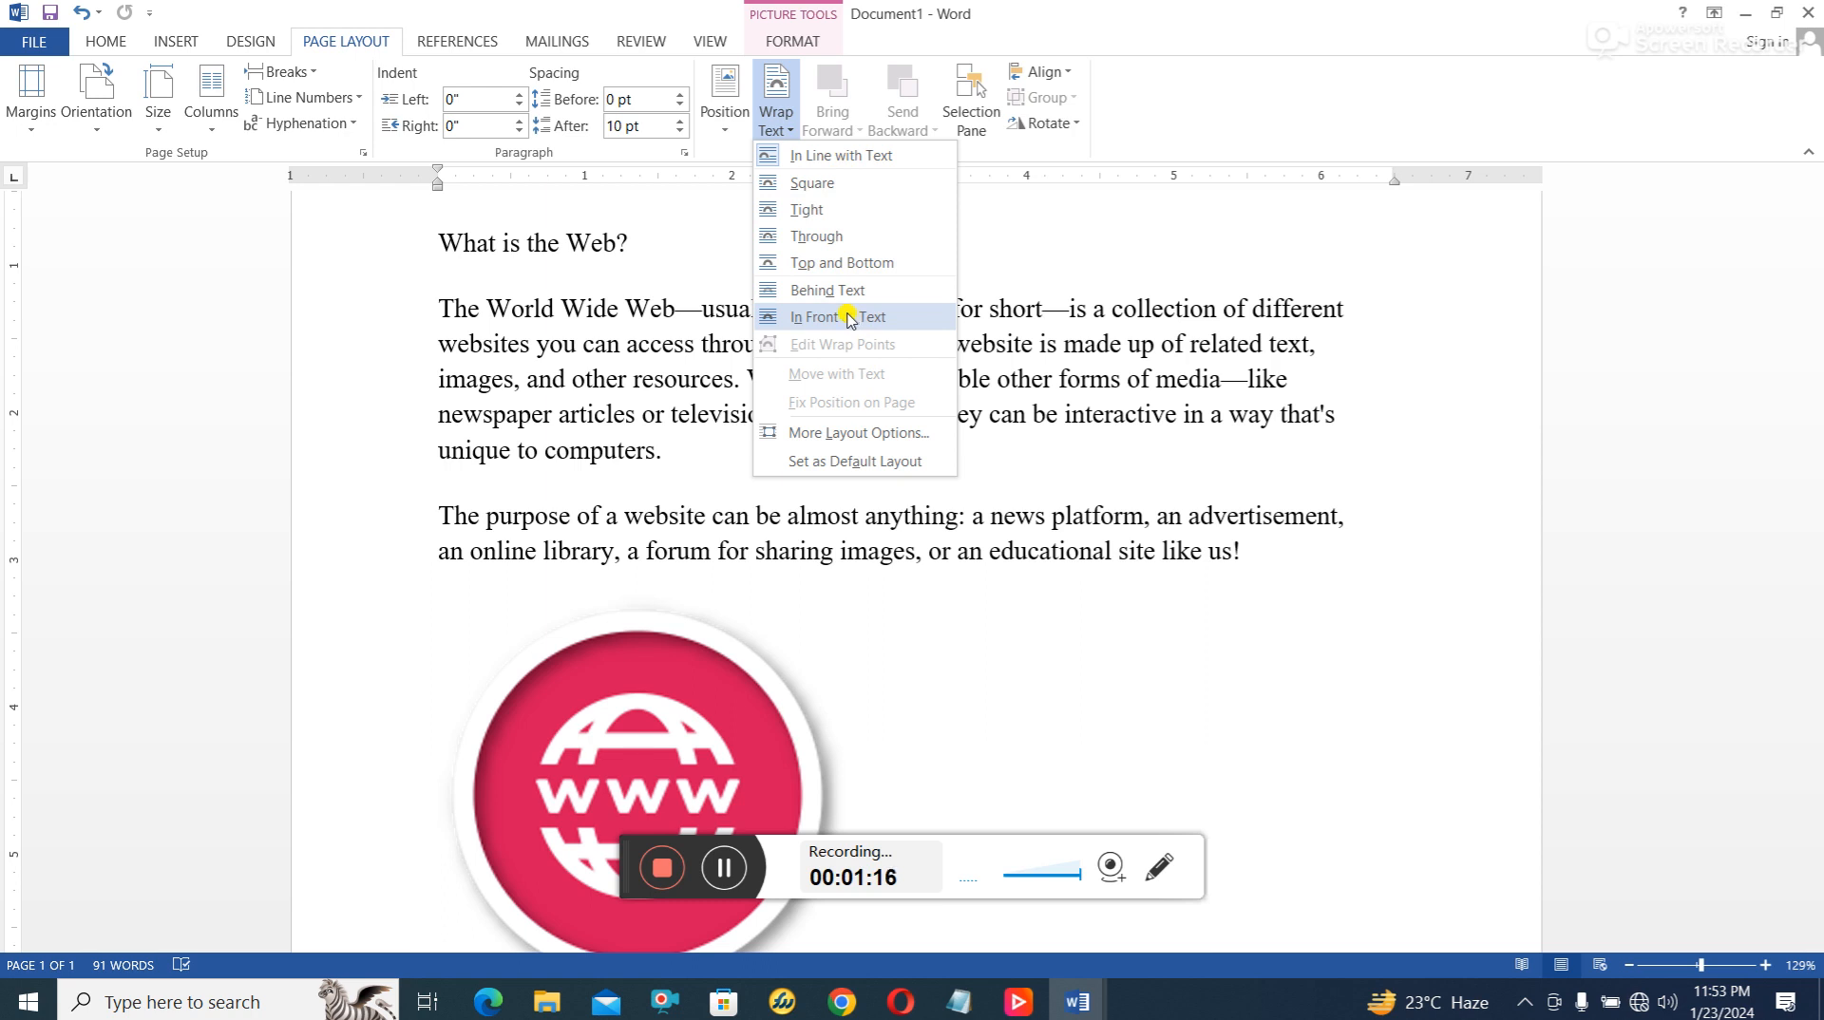
left_click(842, 158)
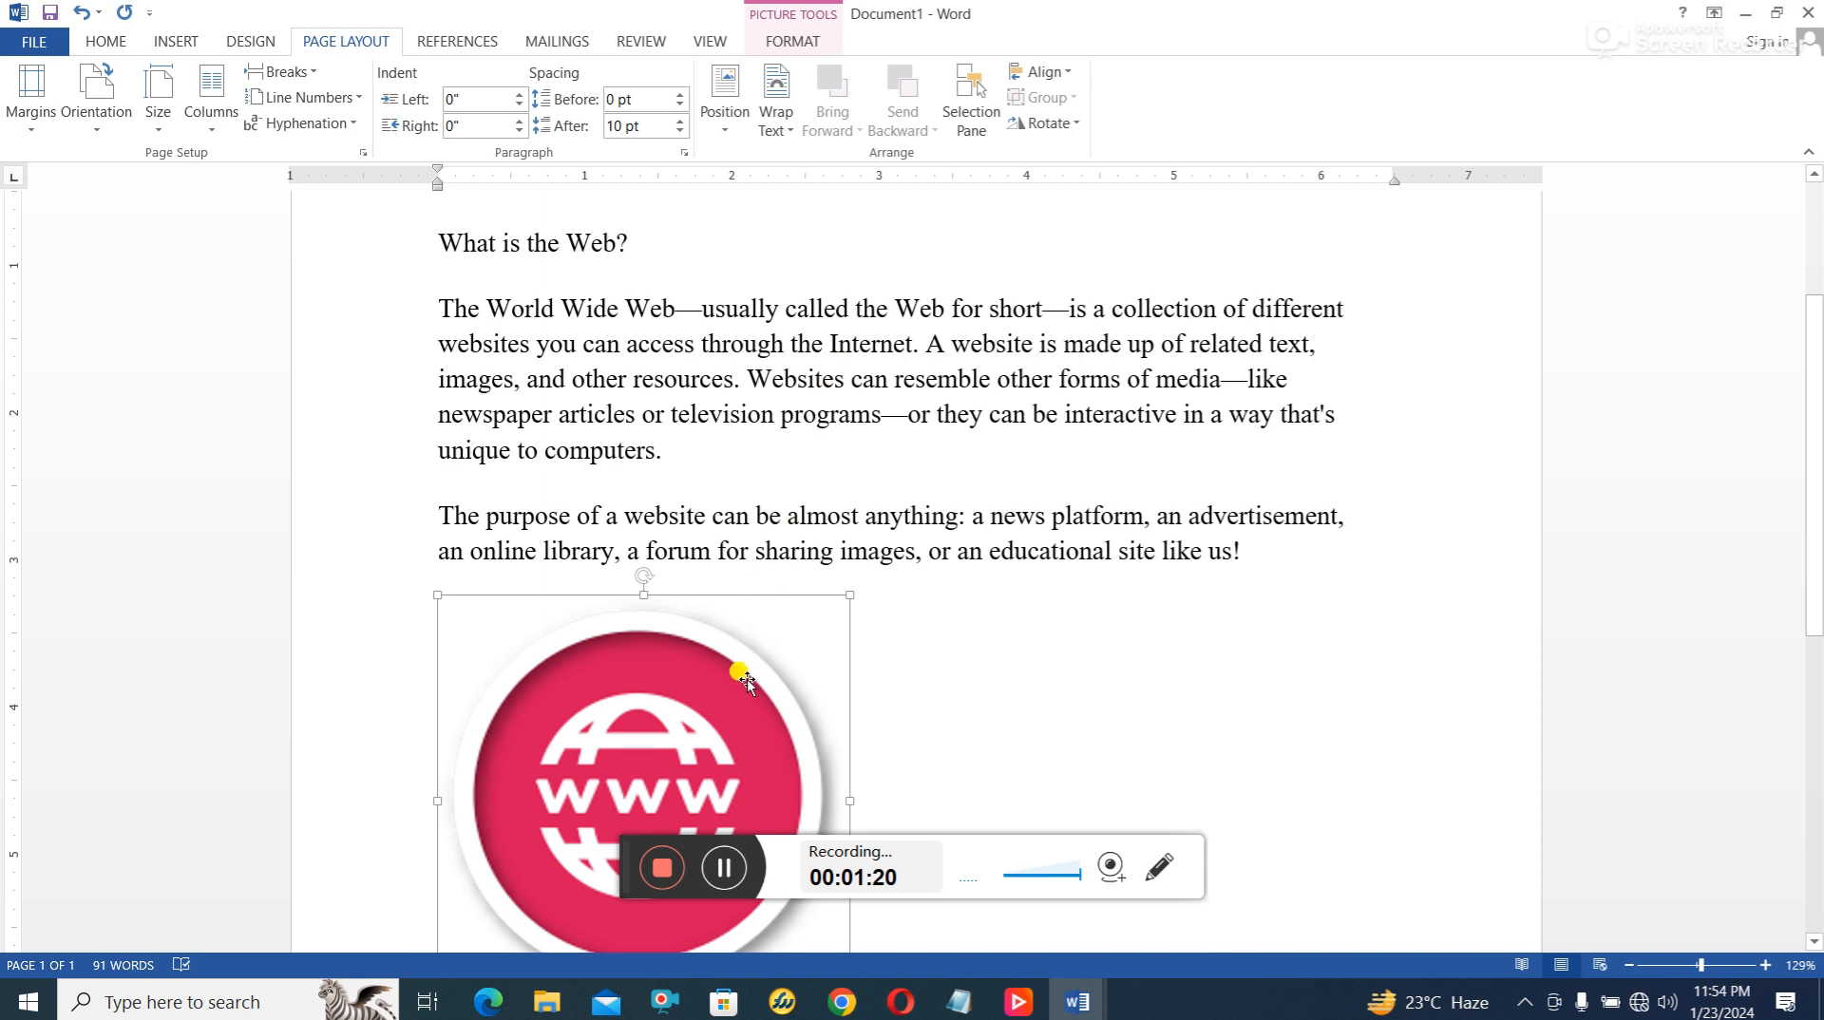
- Move the inline picture to several places within the paragraphs, ending at the start of the line beginning "newspaper articles"
left_click_drag(719, 755, 1153, 456)
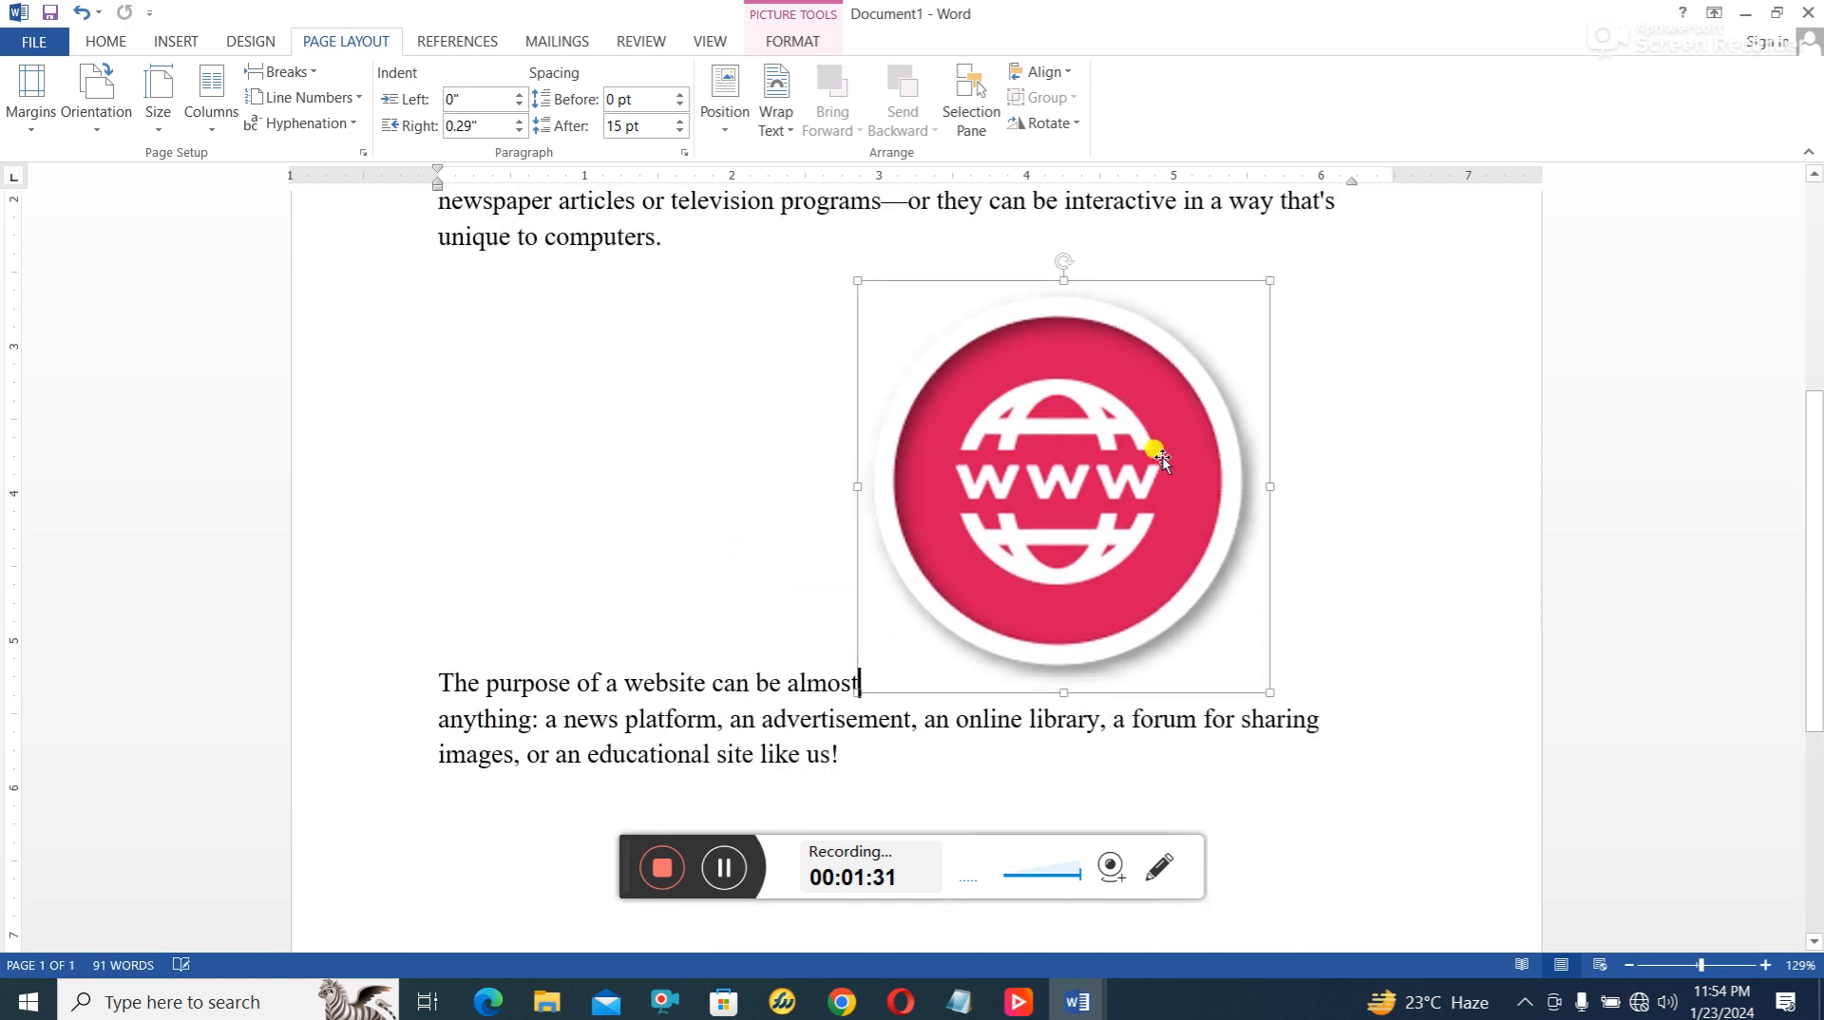
left_click_drag(1054, 424, 453, 332)
left_click_drag(649, 423, 664, 382)
left_click_drag(770, 488, 623, 471)
scroll(824, 532, "up", 3)
left_click_drag(823, 535, 804, 418)
left_click_drag(983, 584, 430, 519)
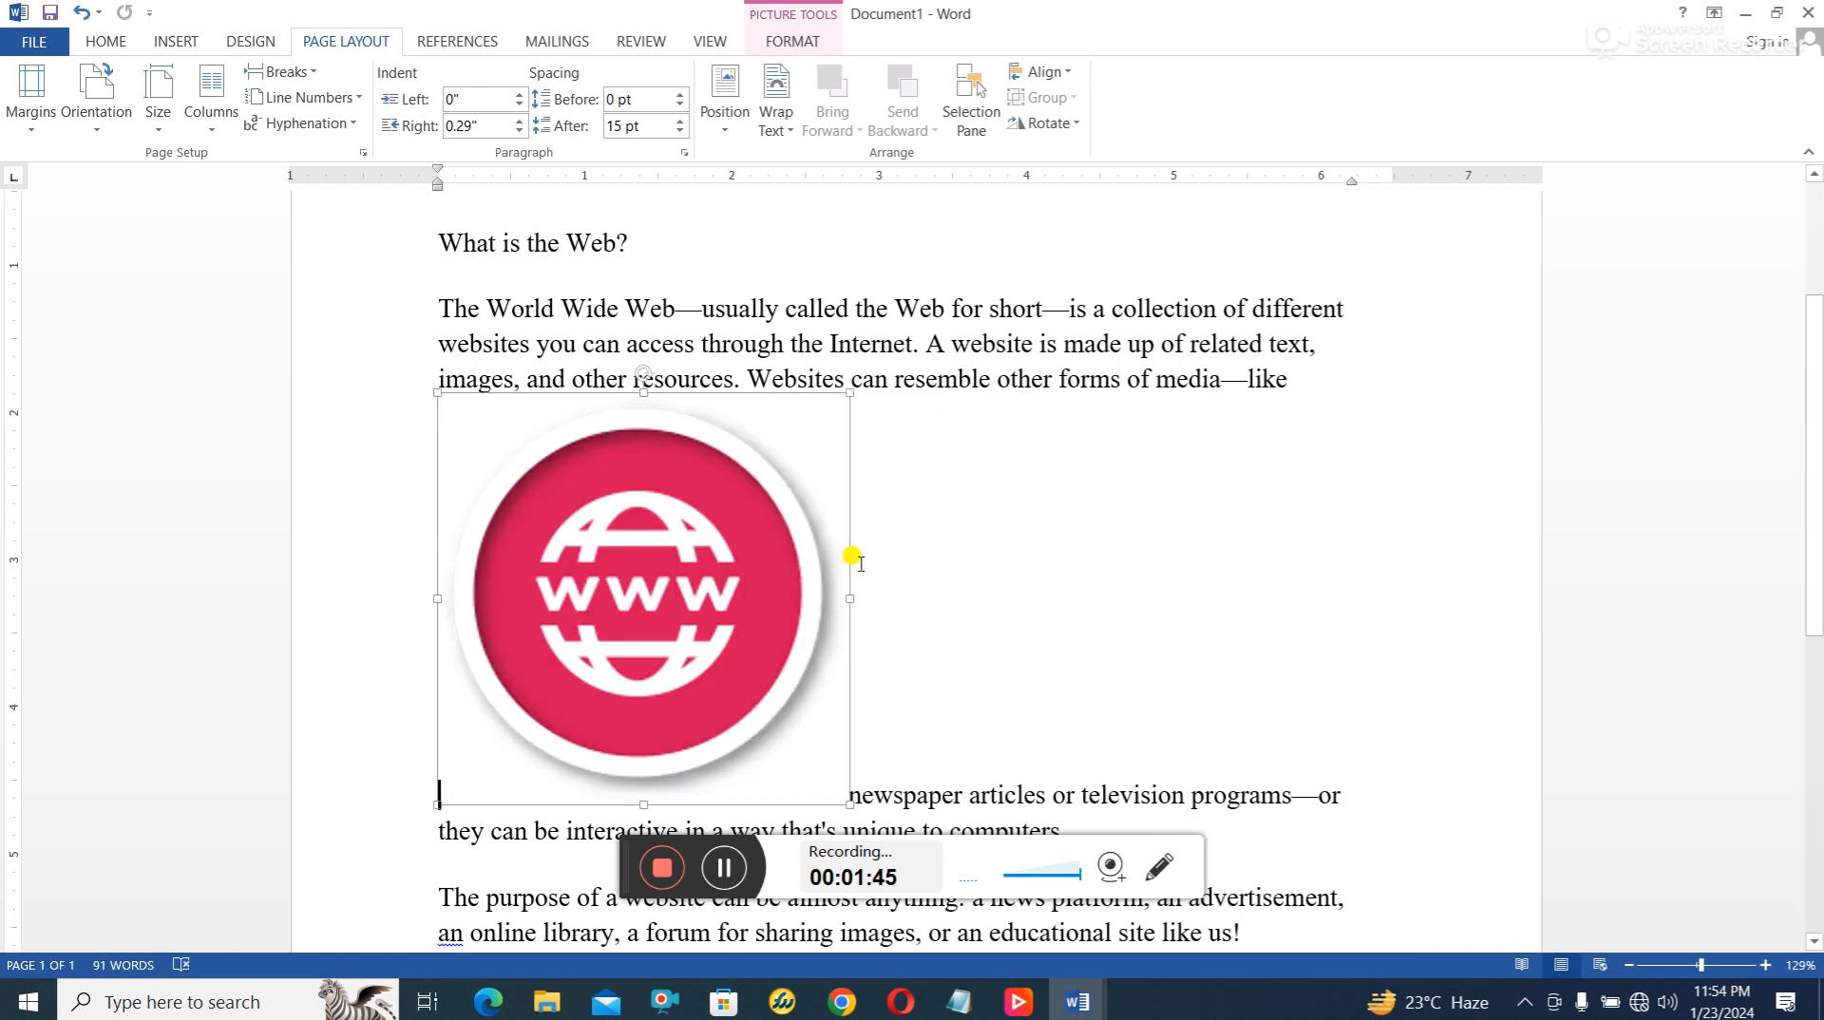
- Undo all the moves of the inline picture
scroll(855, 551, "down", 3)
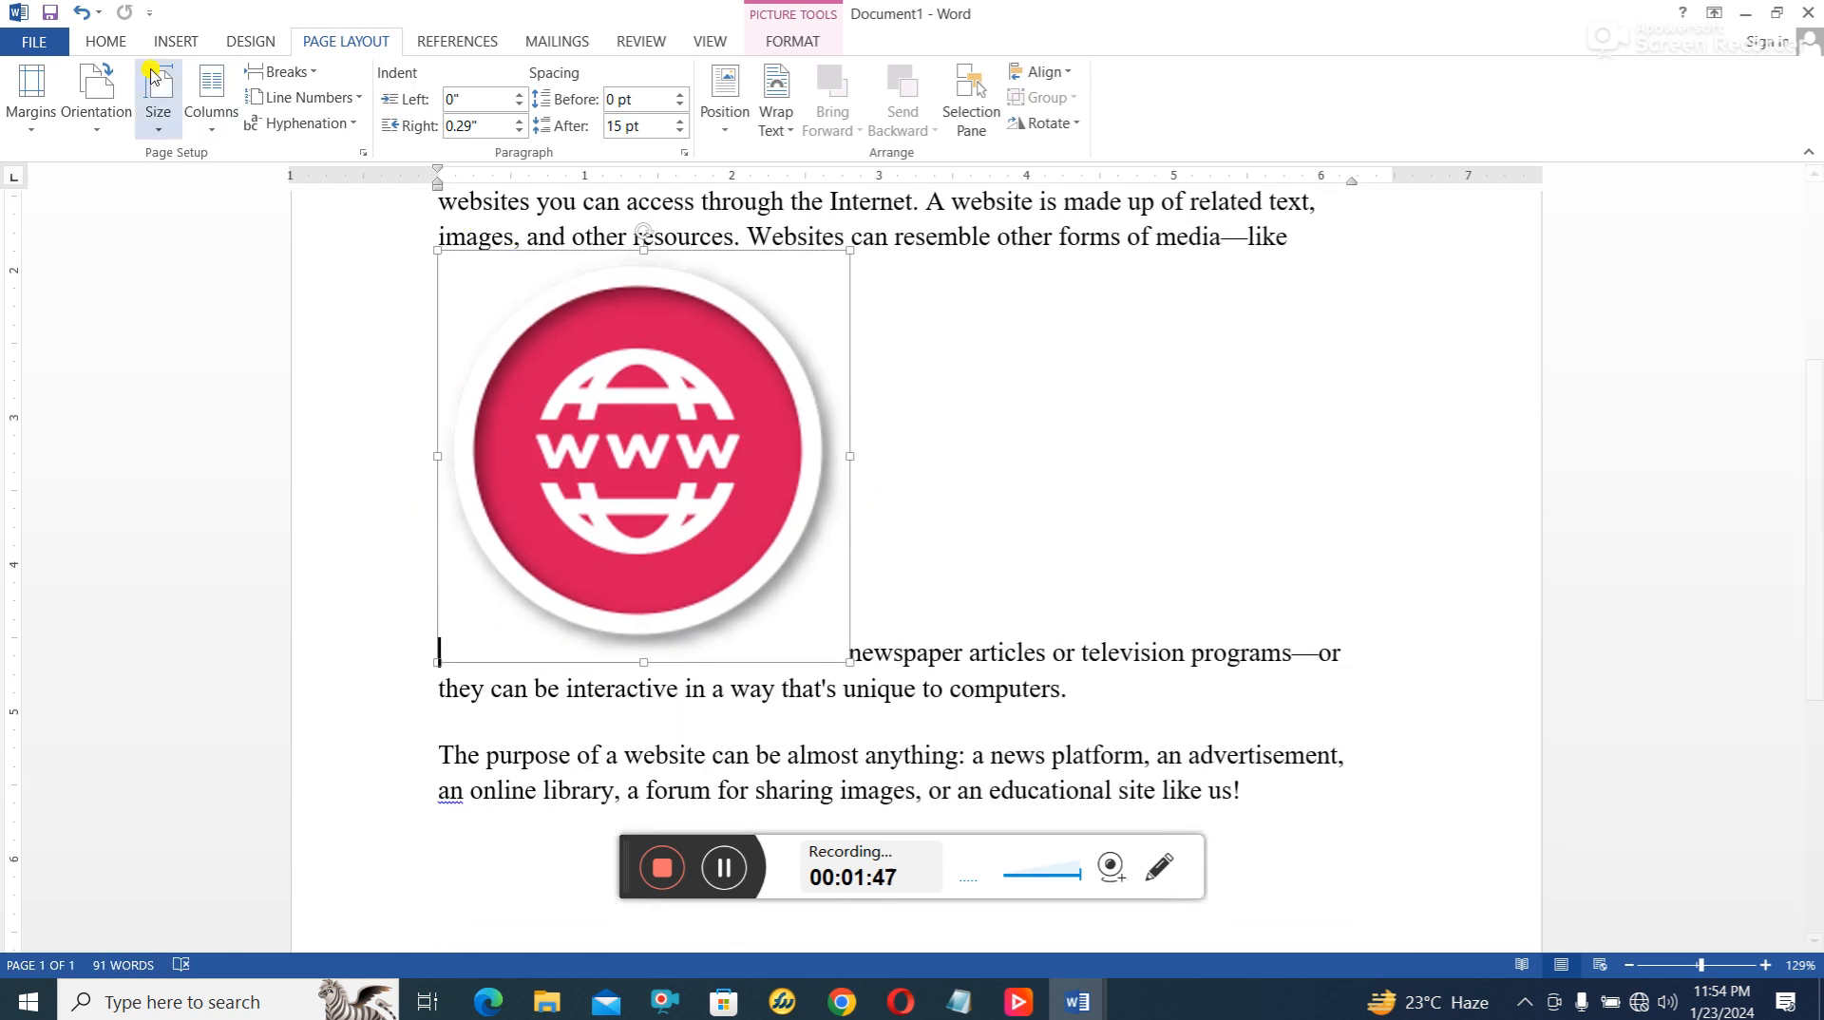
left_click(82, 13)
left_click(81, 12)
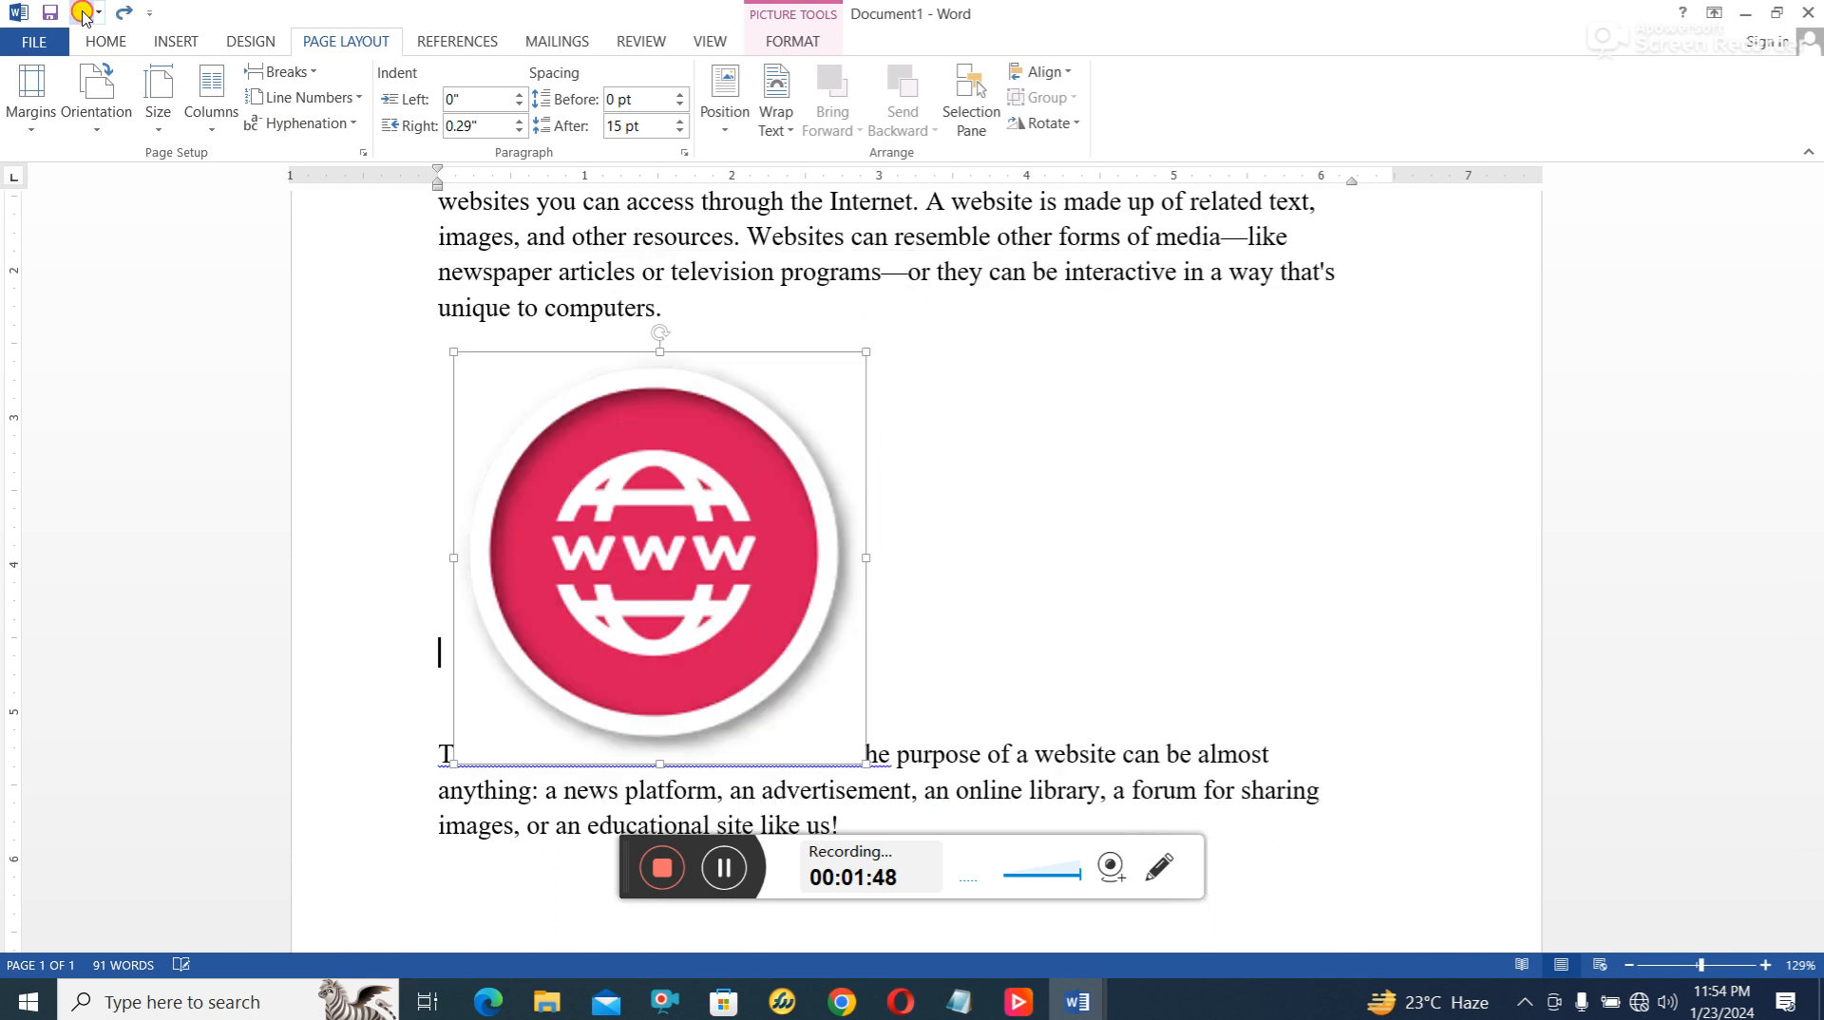
left_click(81, 13)
left_click(82, 13)
left_click(82, 12)
left_click(82, 12)
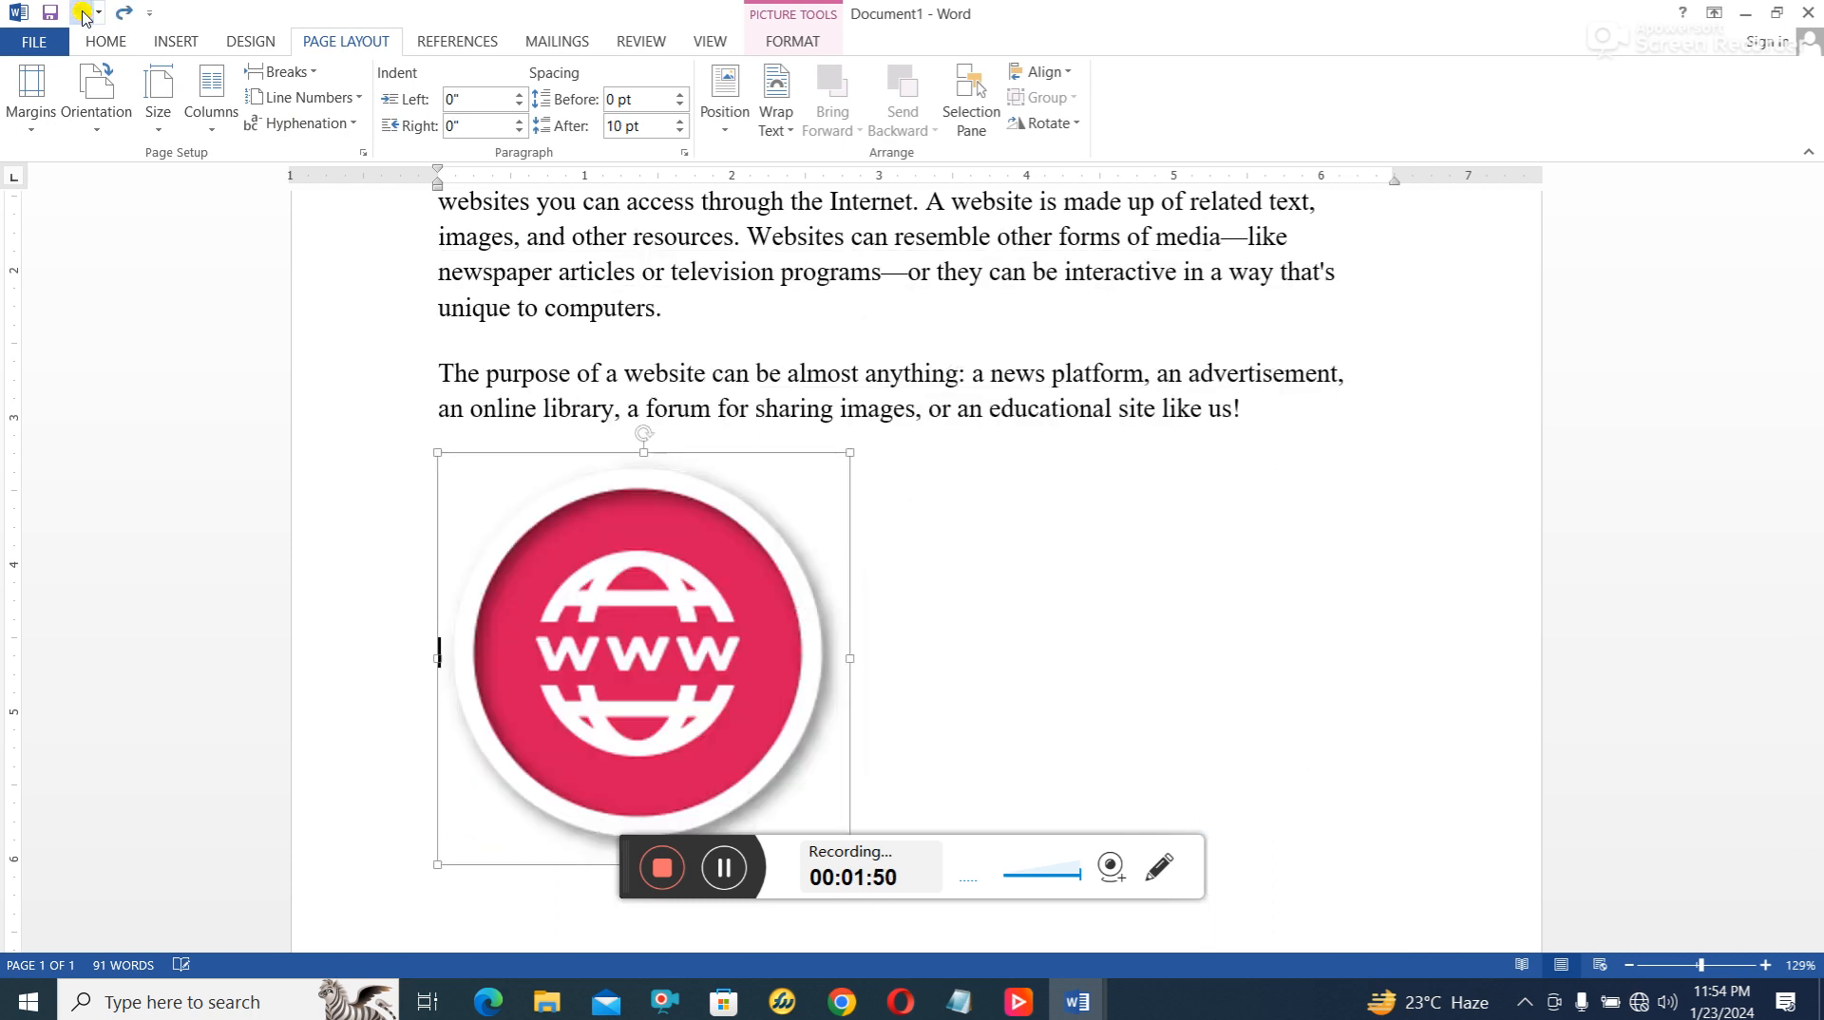
- Set the picture's text wrapping to Square and move it into the middle of the paragraphs, just below the heading
left_click(779, 123)
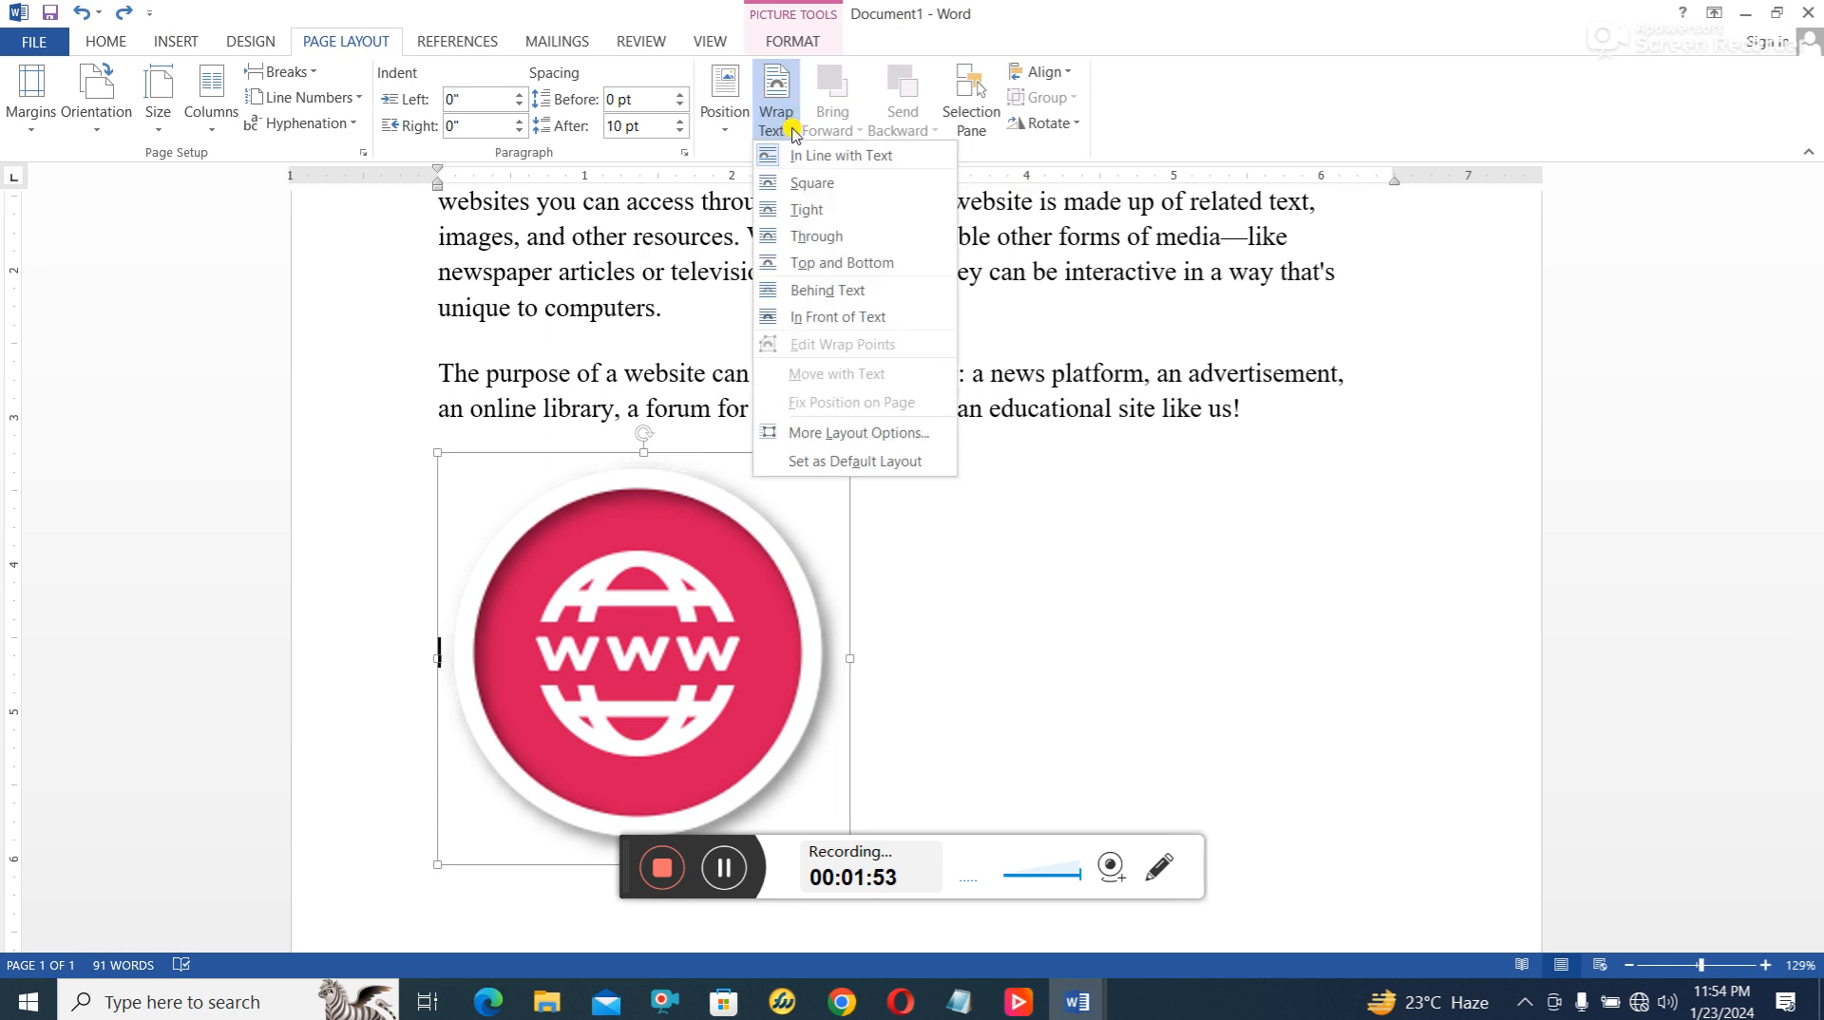
left_click(819, 185)
scroll(936, 573, "up", 1)
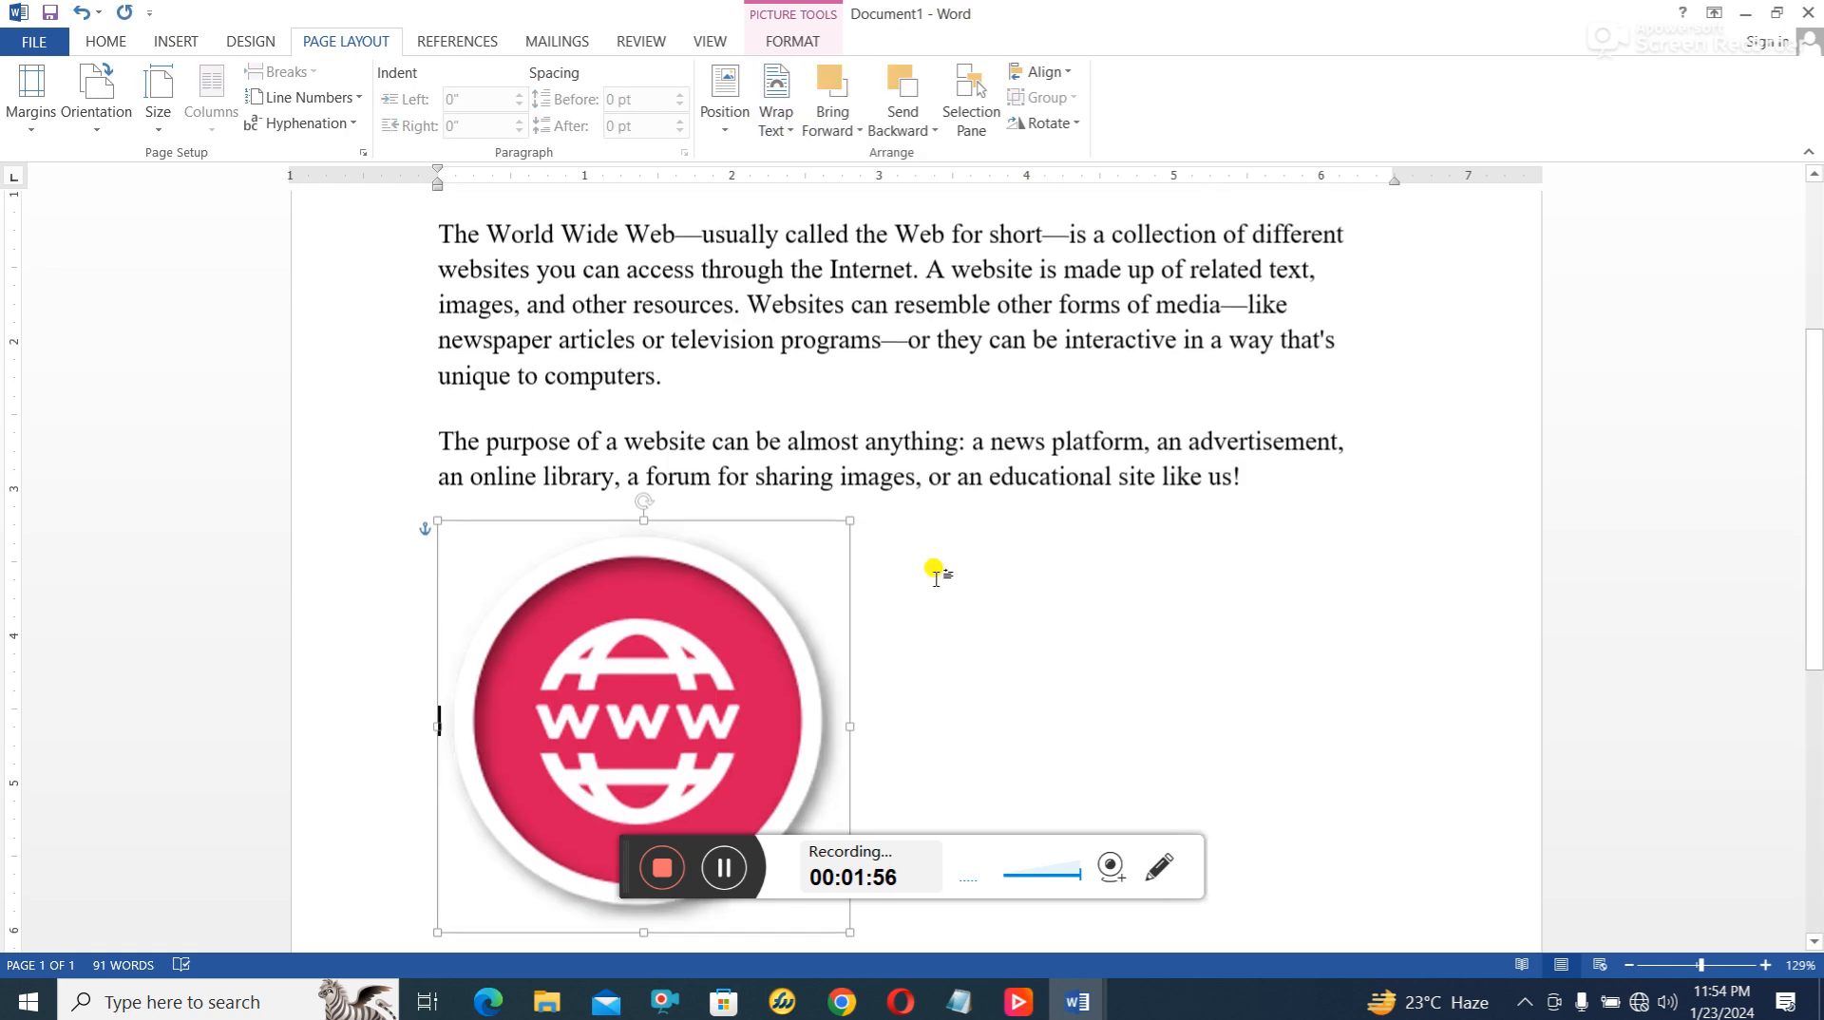
left_click_drag(781, 692, 960, 433)
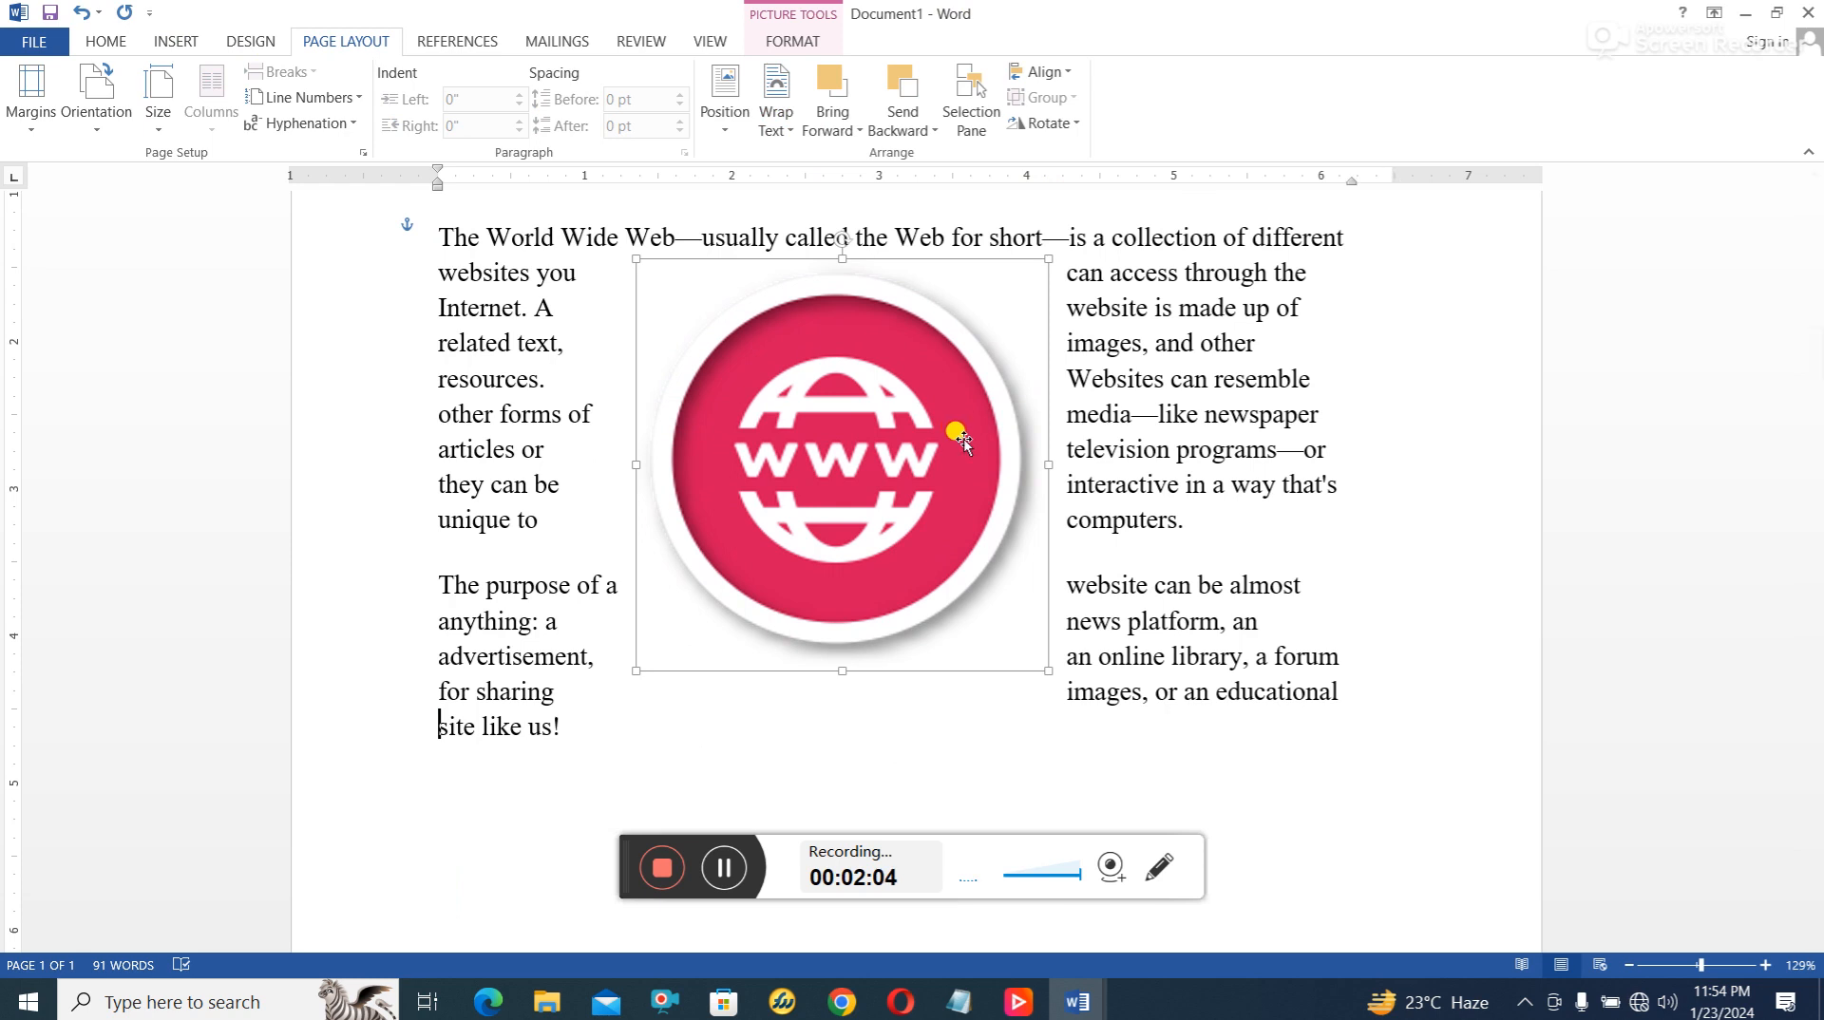
scroll(1151, 509, "up", 2)
left_click_drag(941, 604, 967, 572)
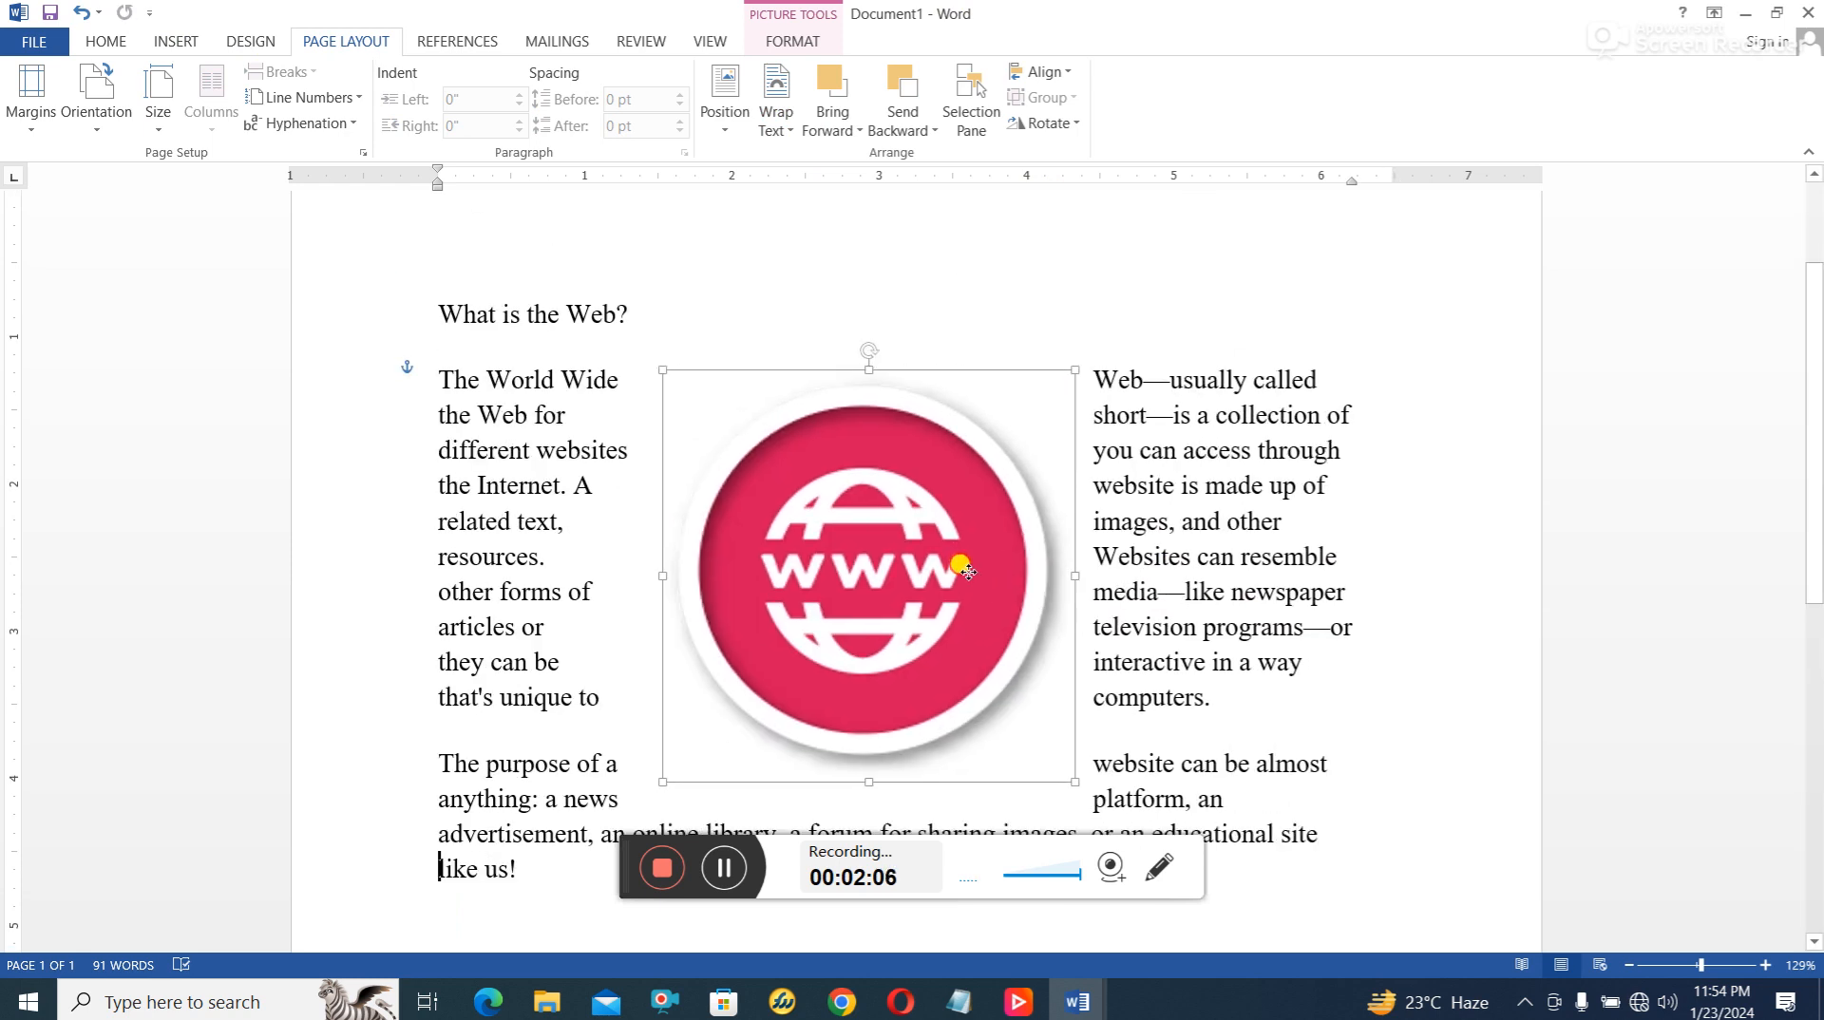
- Stretch the square-wrapped picture downward to make it taller, and widen it slightly toward the right
scroll(981, 594, "down", 3)
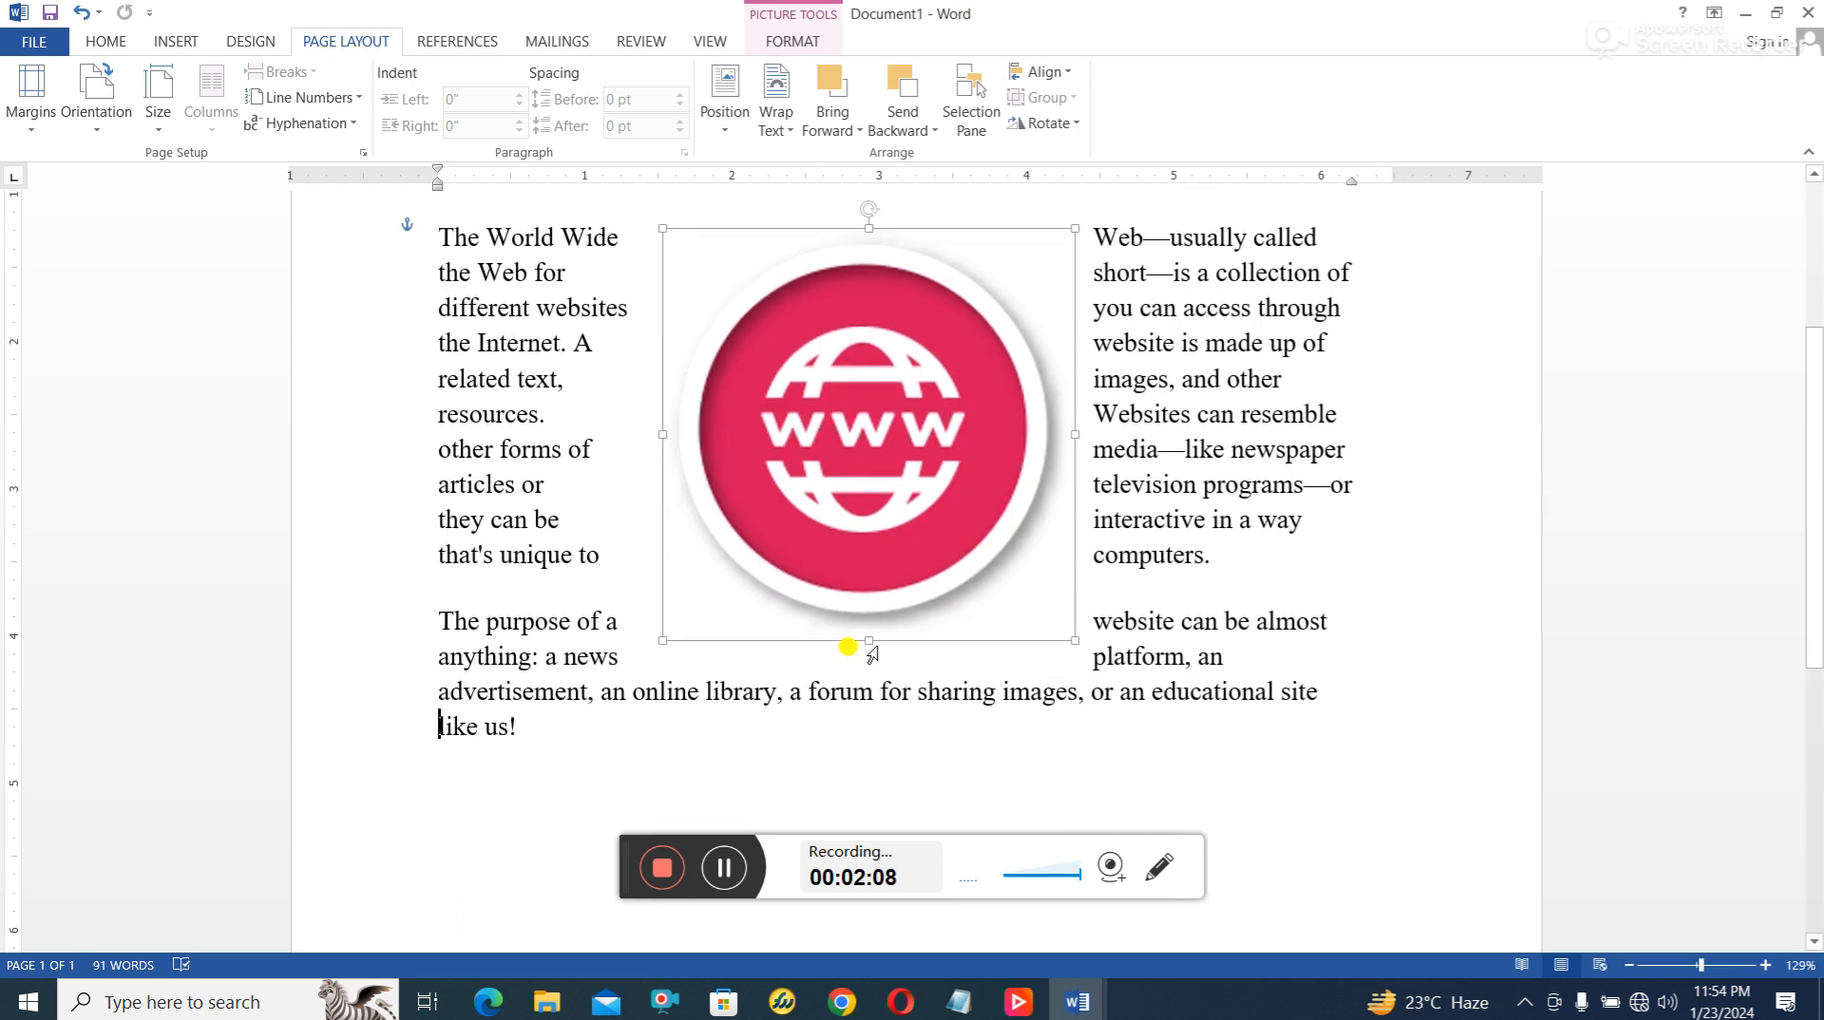
left_click_drag(869, 641, 883, 753)
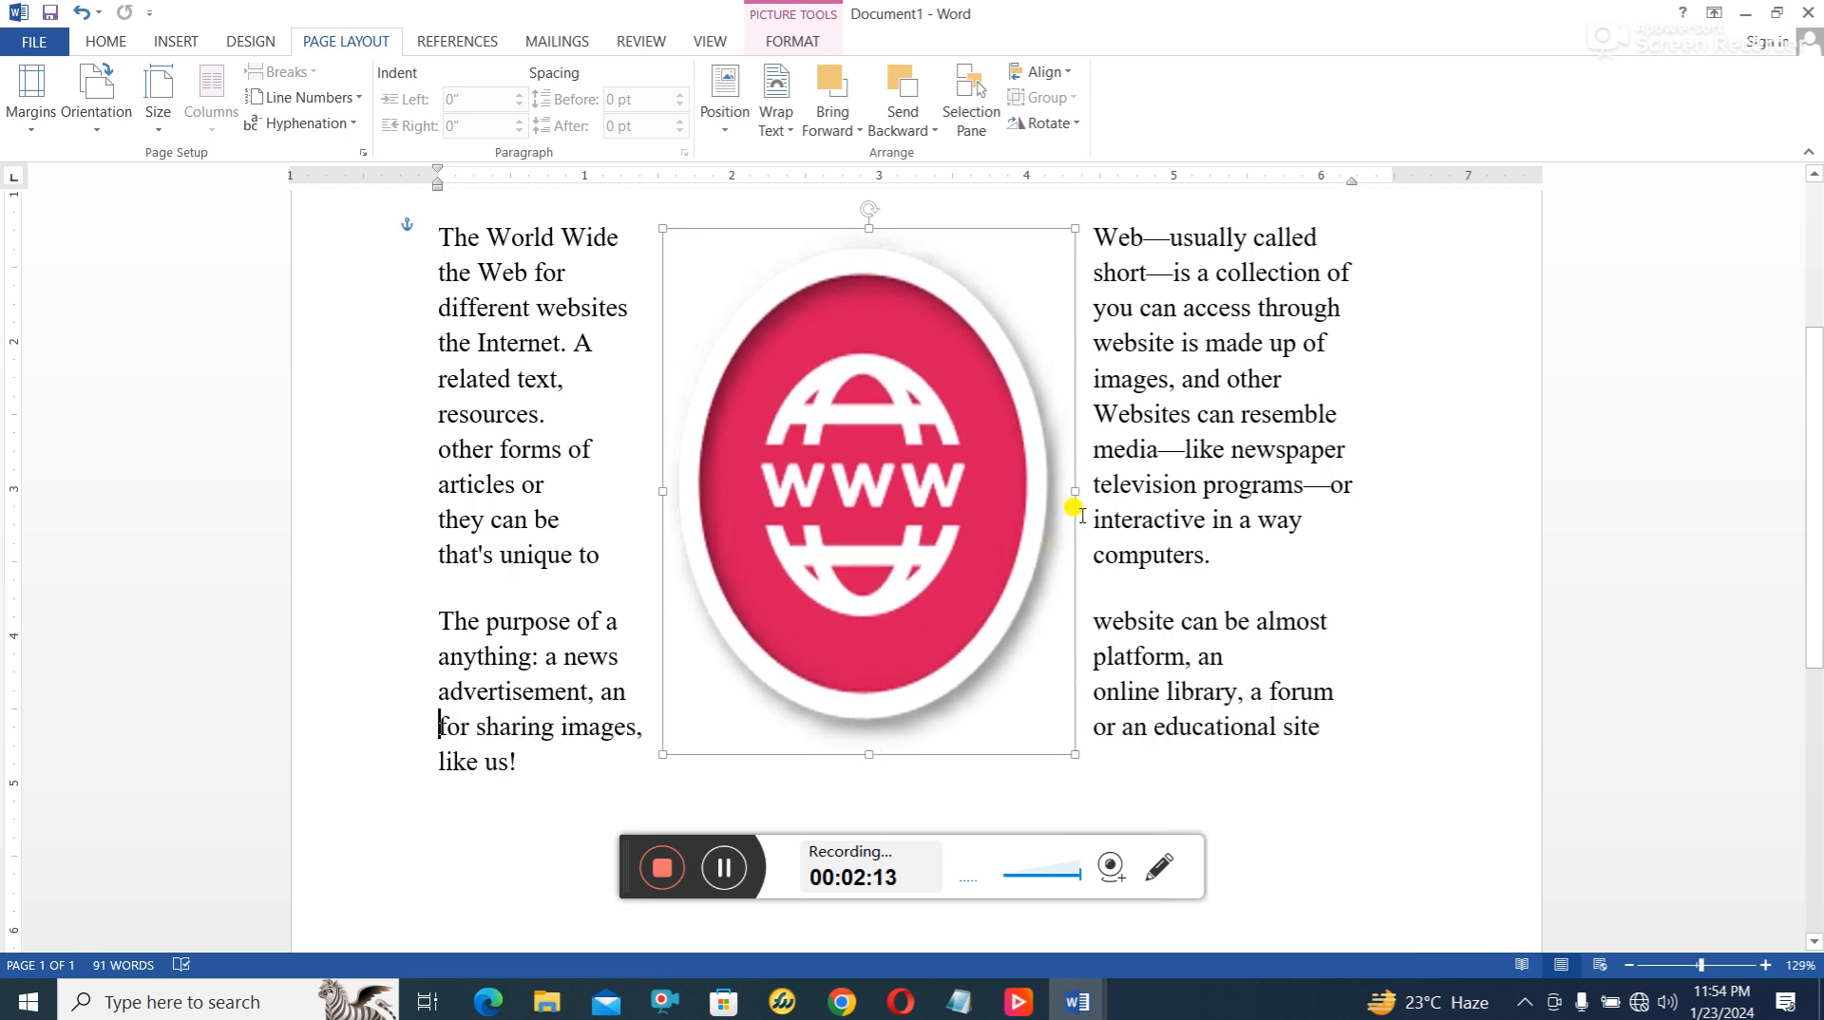
left_click_drag(1074, 491, 1128, 488)
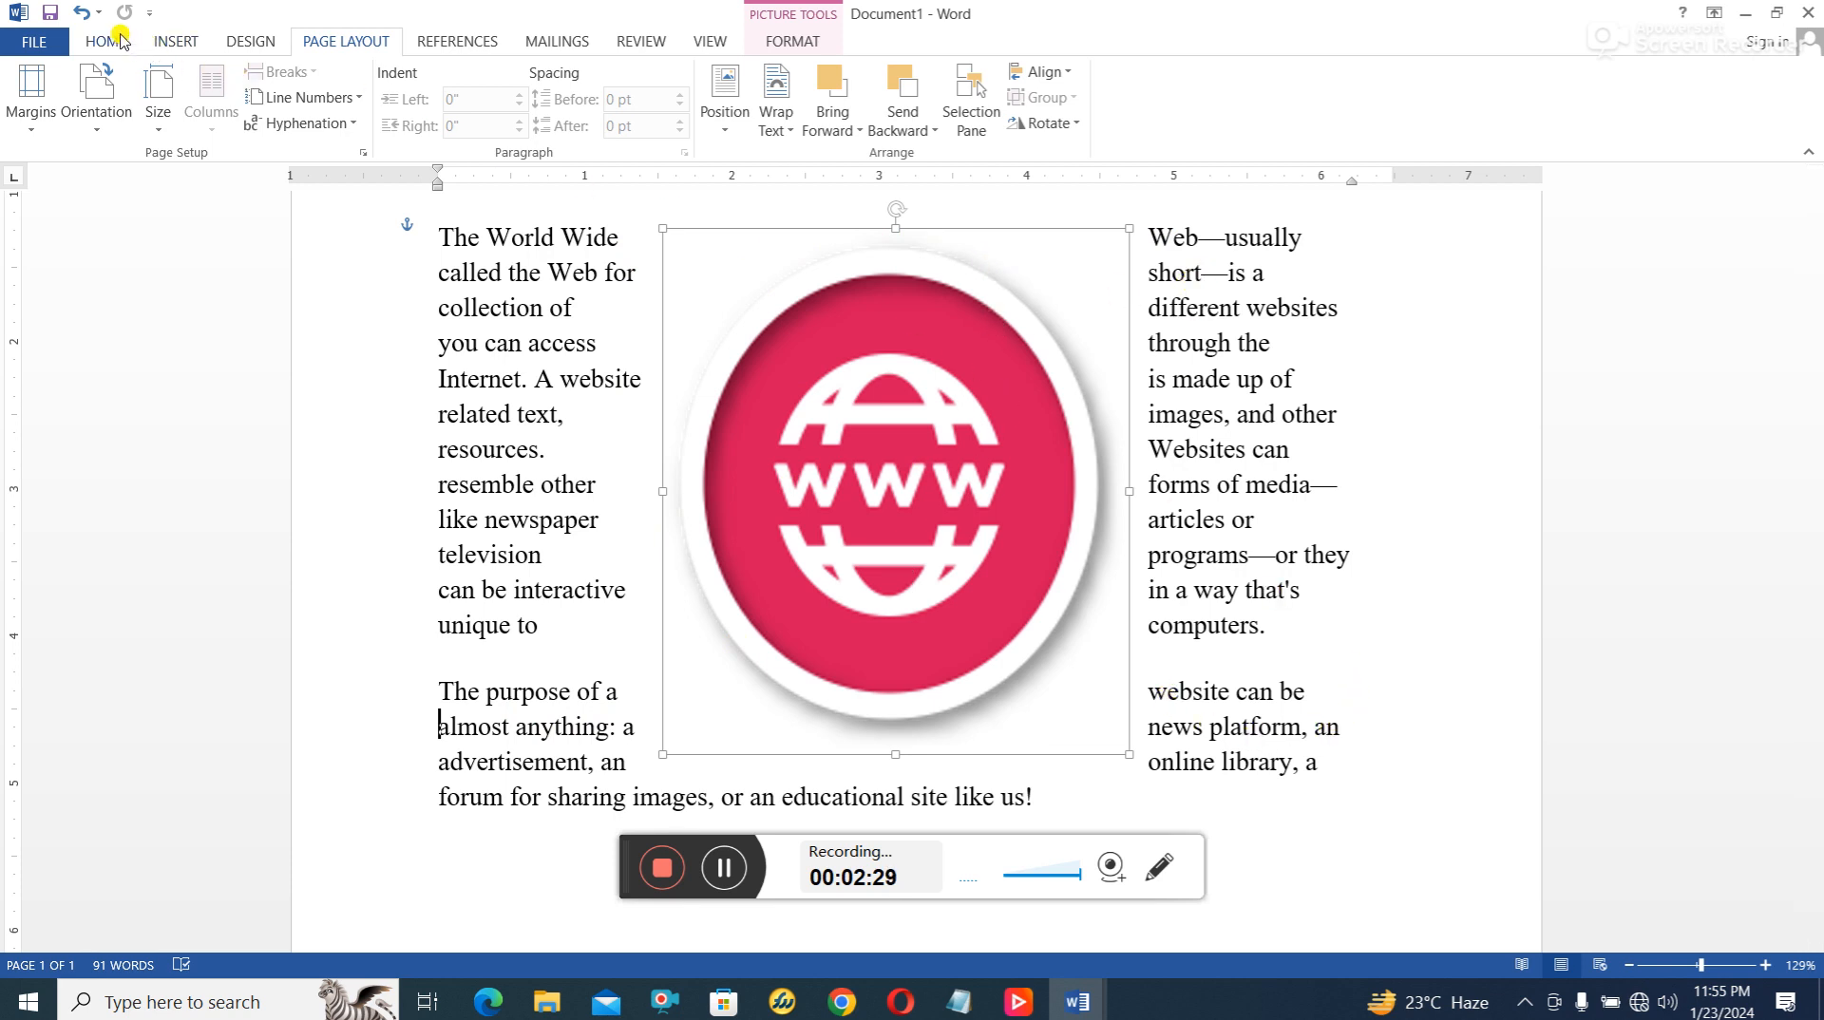
- Undo the picture's resizing and its moves made under Square wrapping
left_click(84, 12)
left_click(84, 13)
left_click(83, 12)
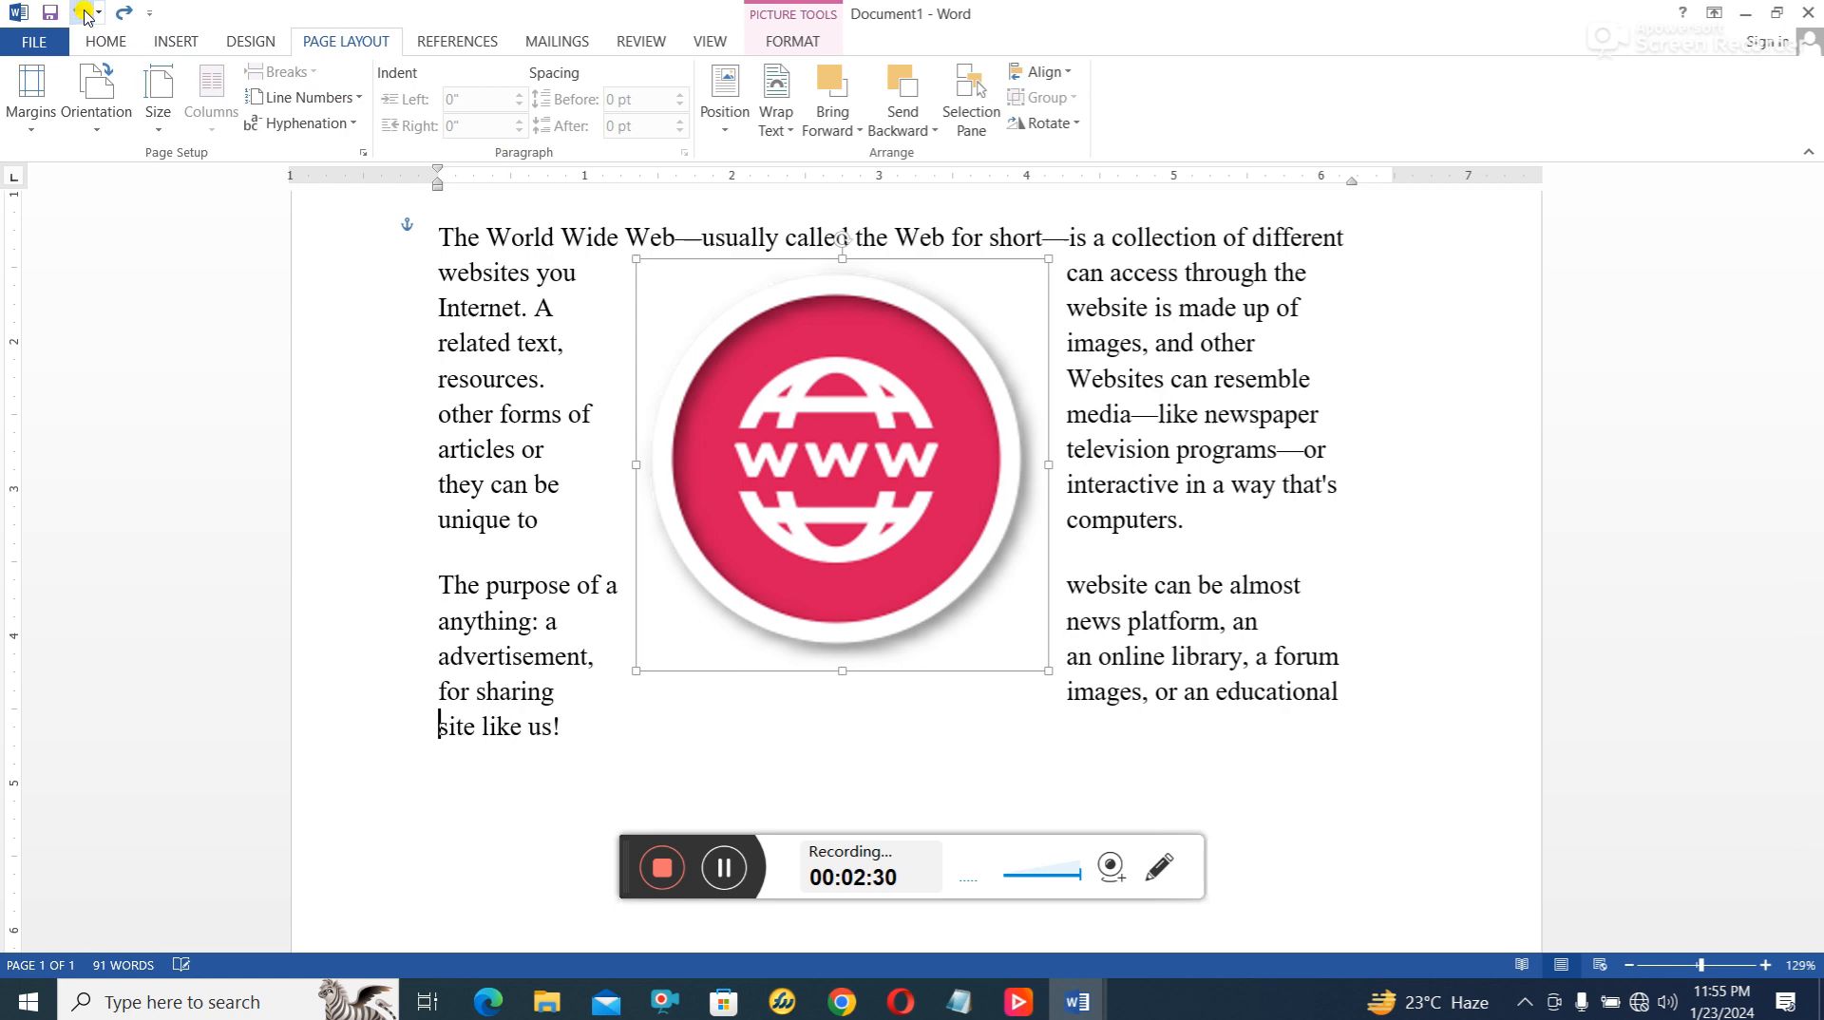
left_click(83, 12)
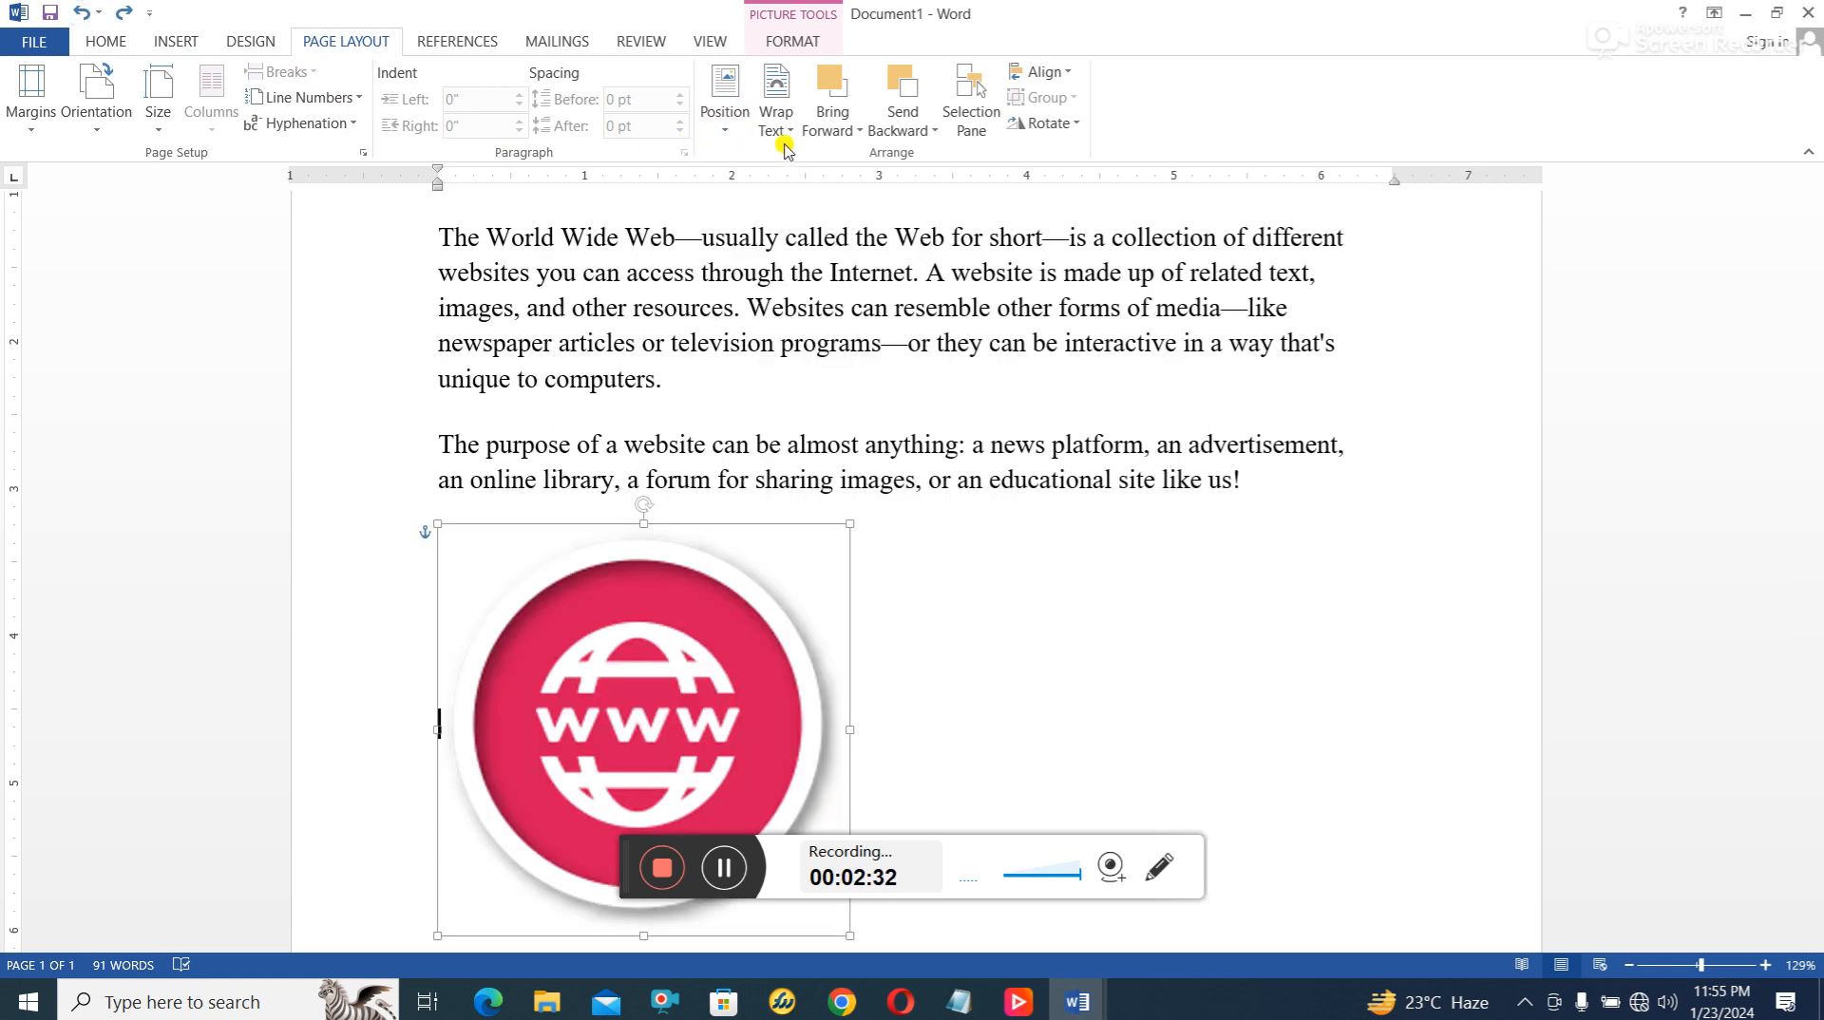
- Apply Tight text wrapping to the picture, try it in the middle of the paragraphs, and undo the move
left_click(777, 112)
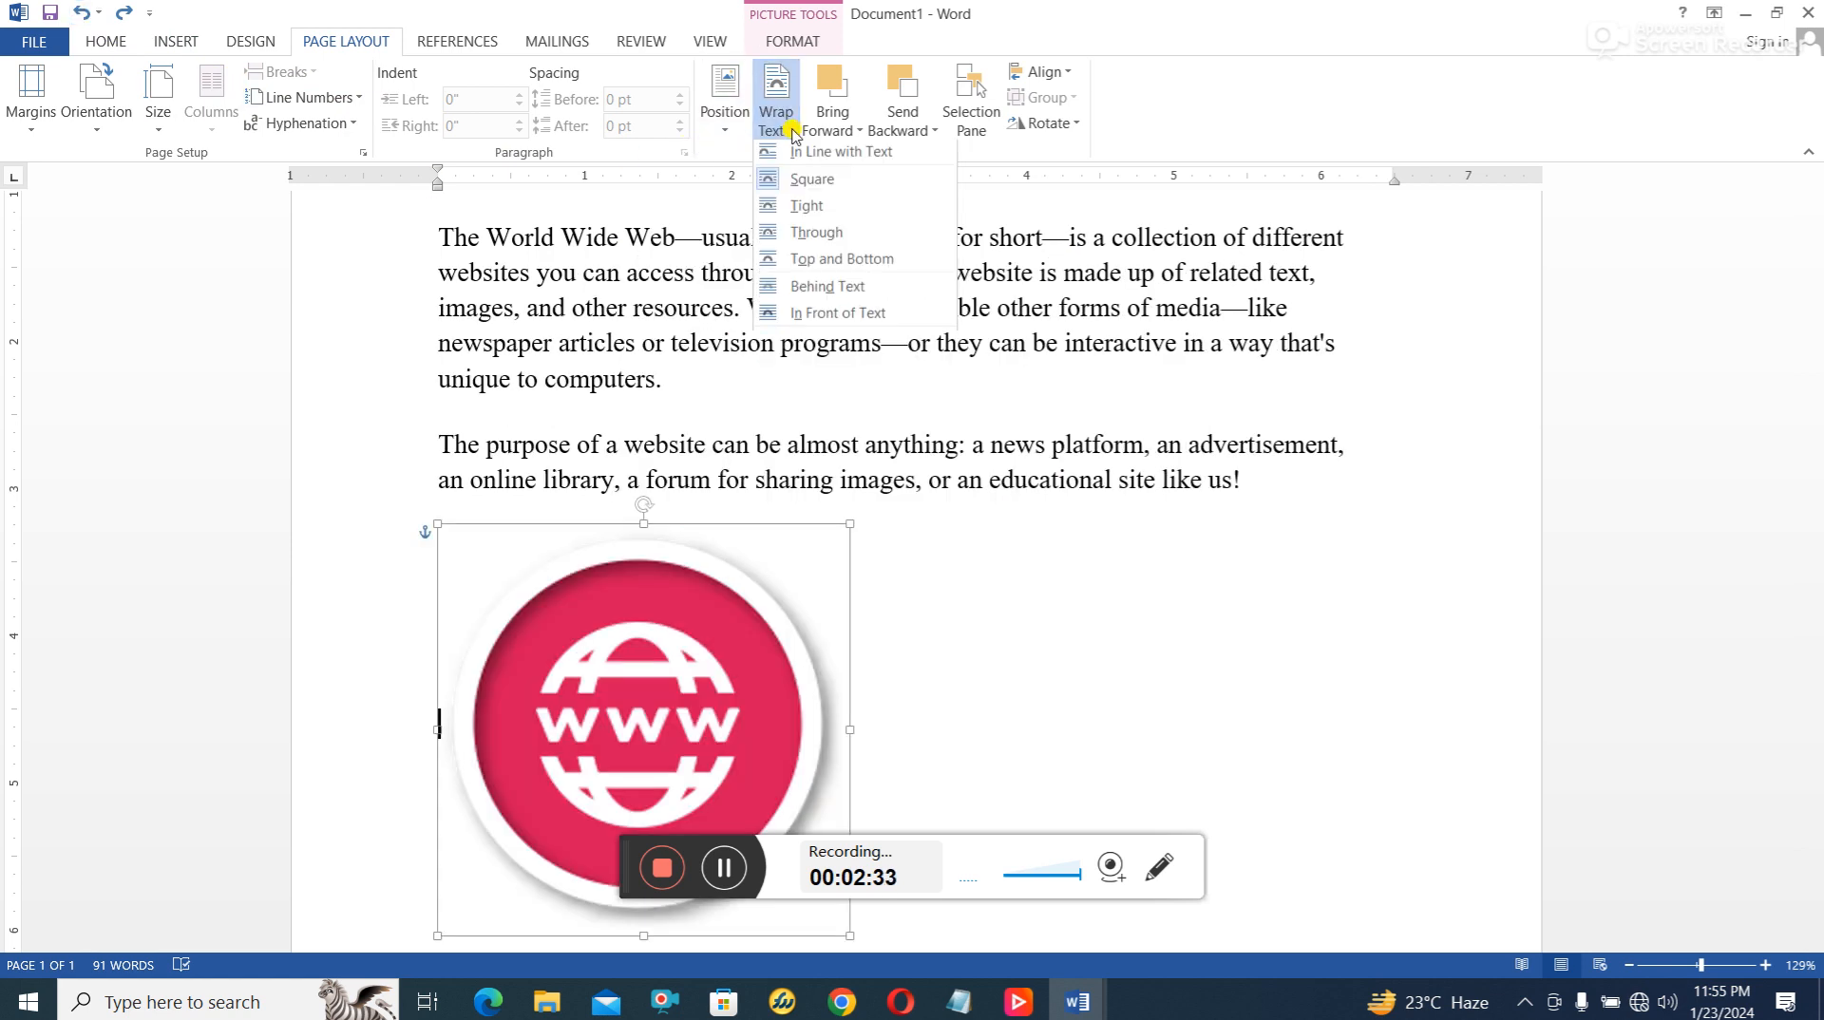
left_click(828, 210)
left_click_drag(773, 677, 1000, 404)
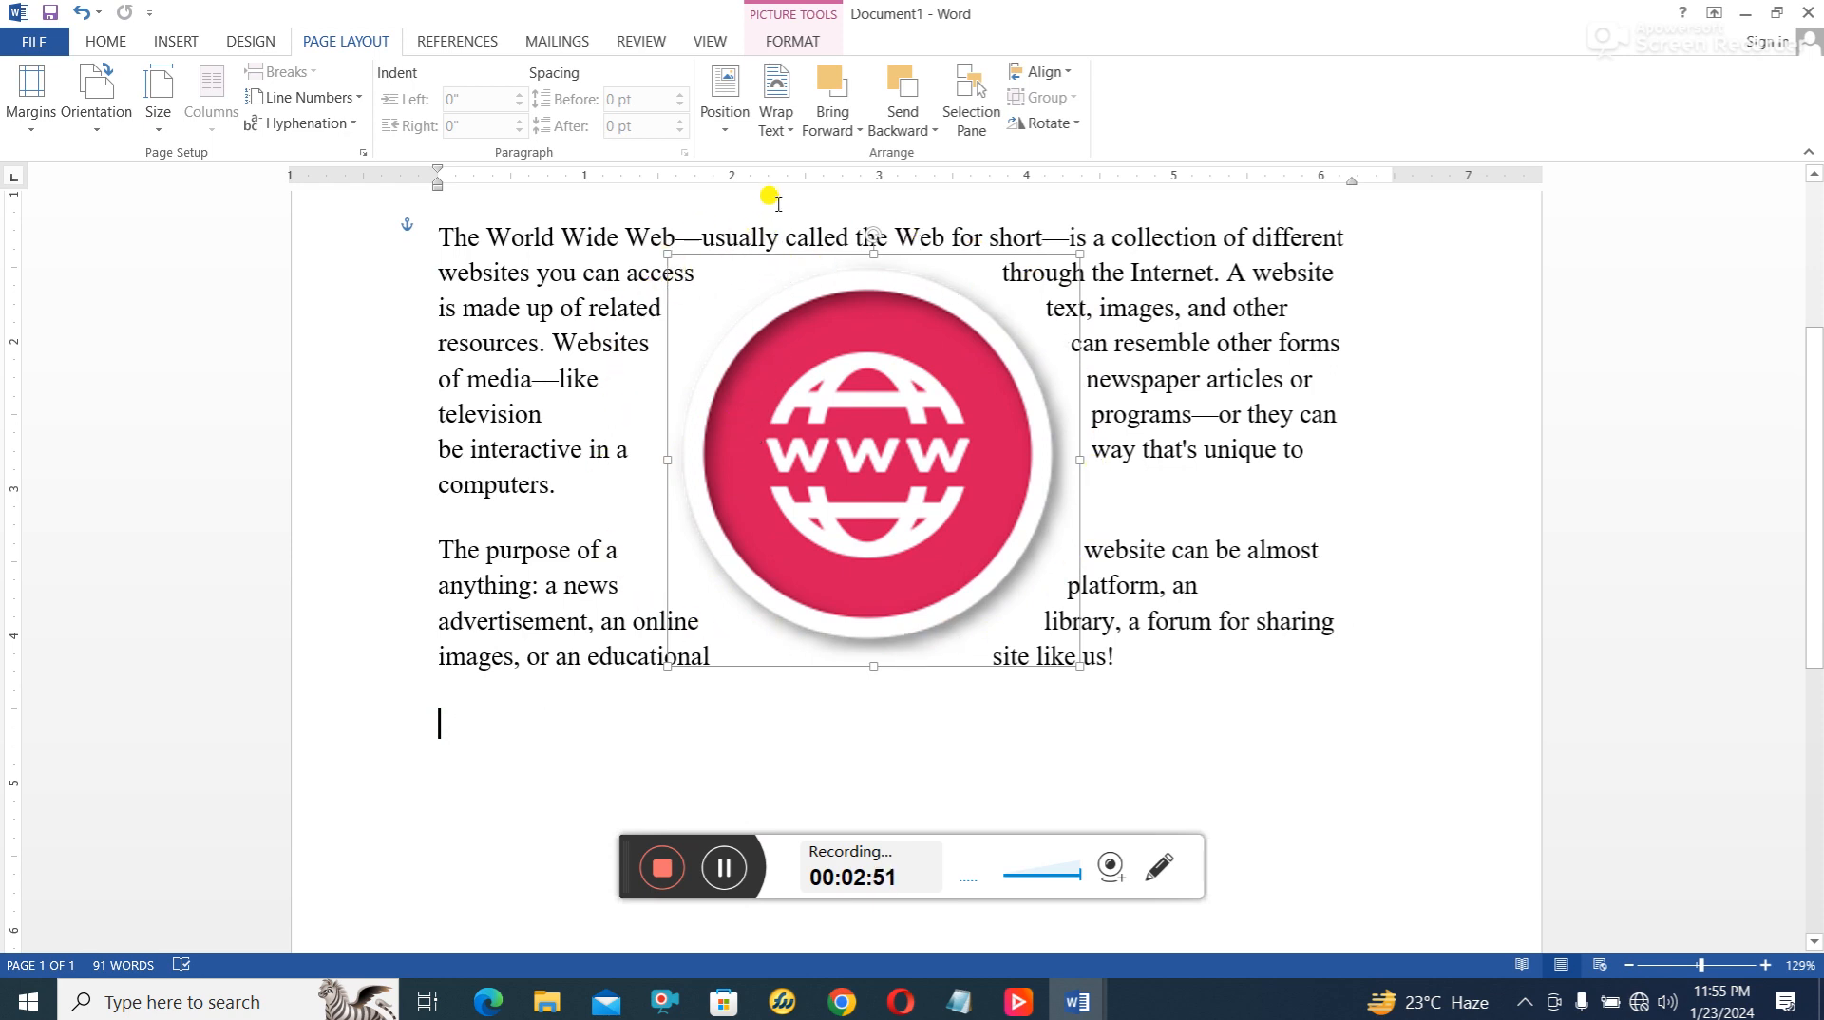
left_click(82, 13)
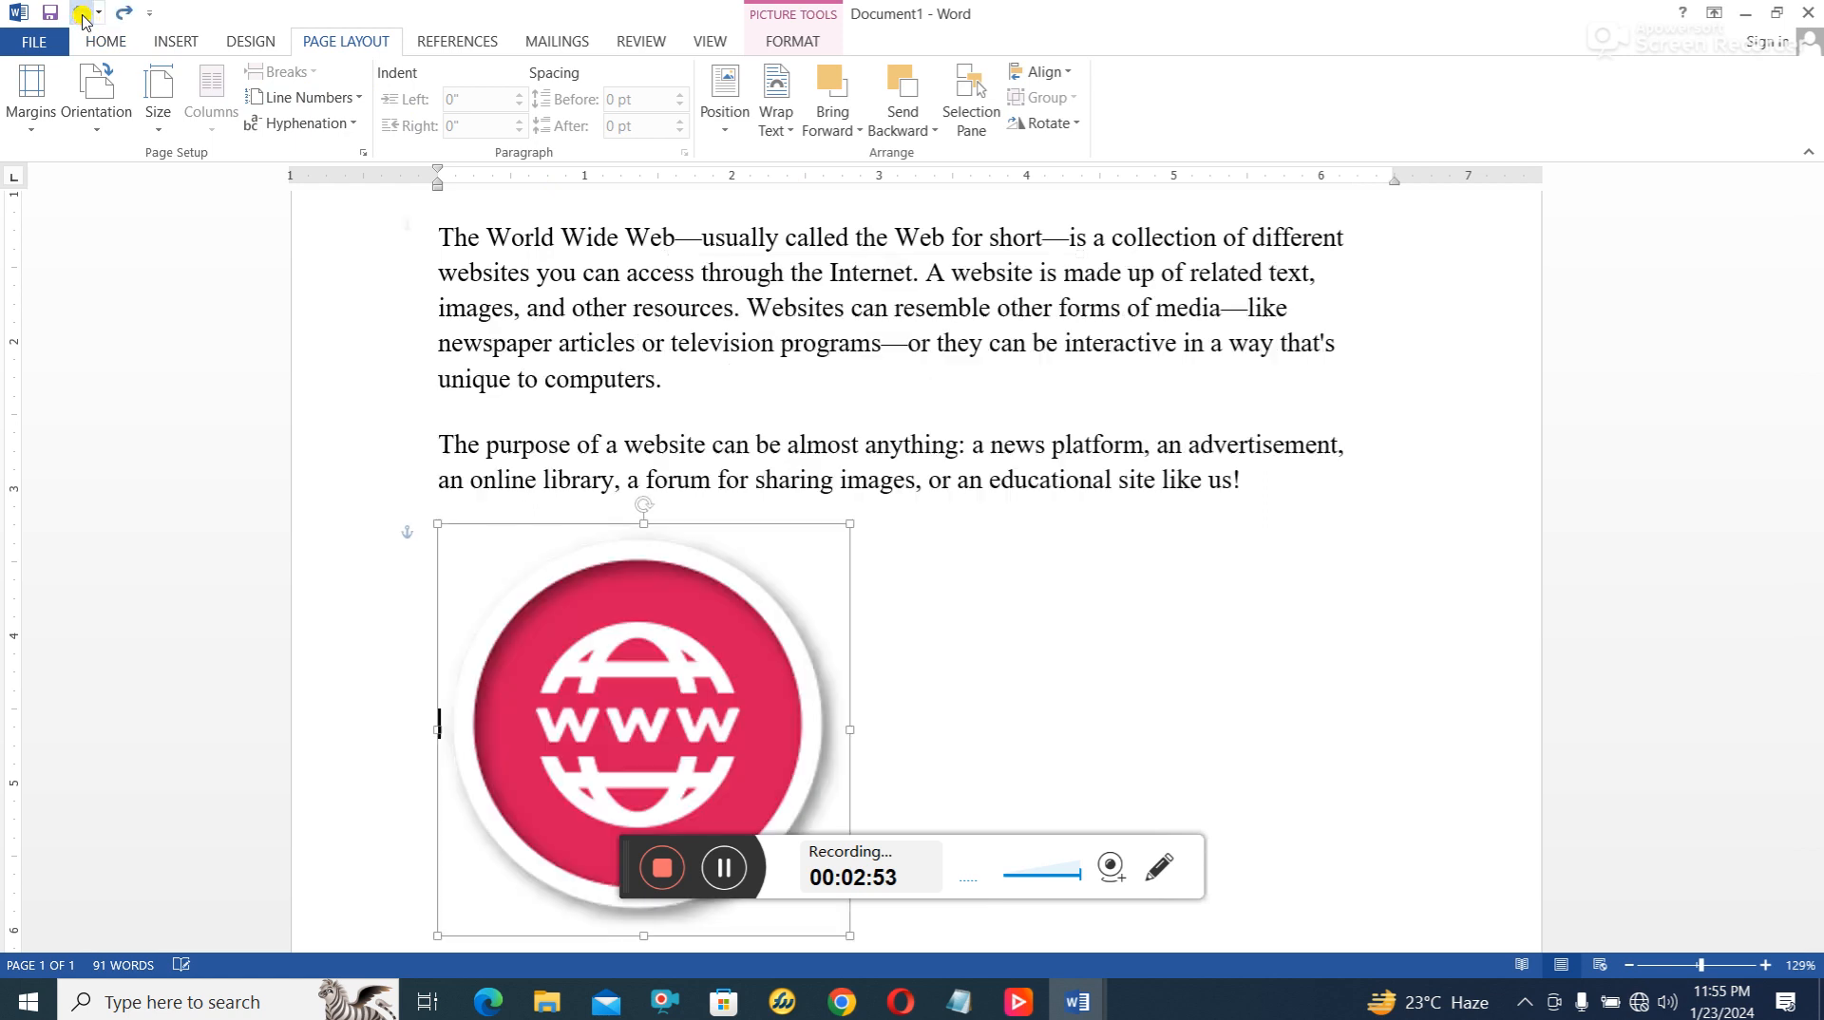
- Apply Through text wrapping to the picture, try it in the middle of the paragraphs, and undo the move
left_click(795, 132)
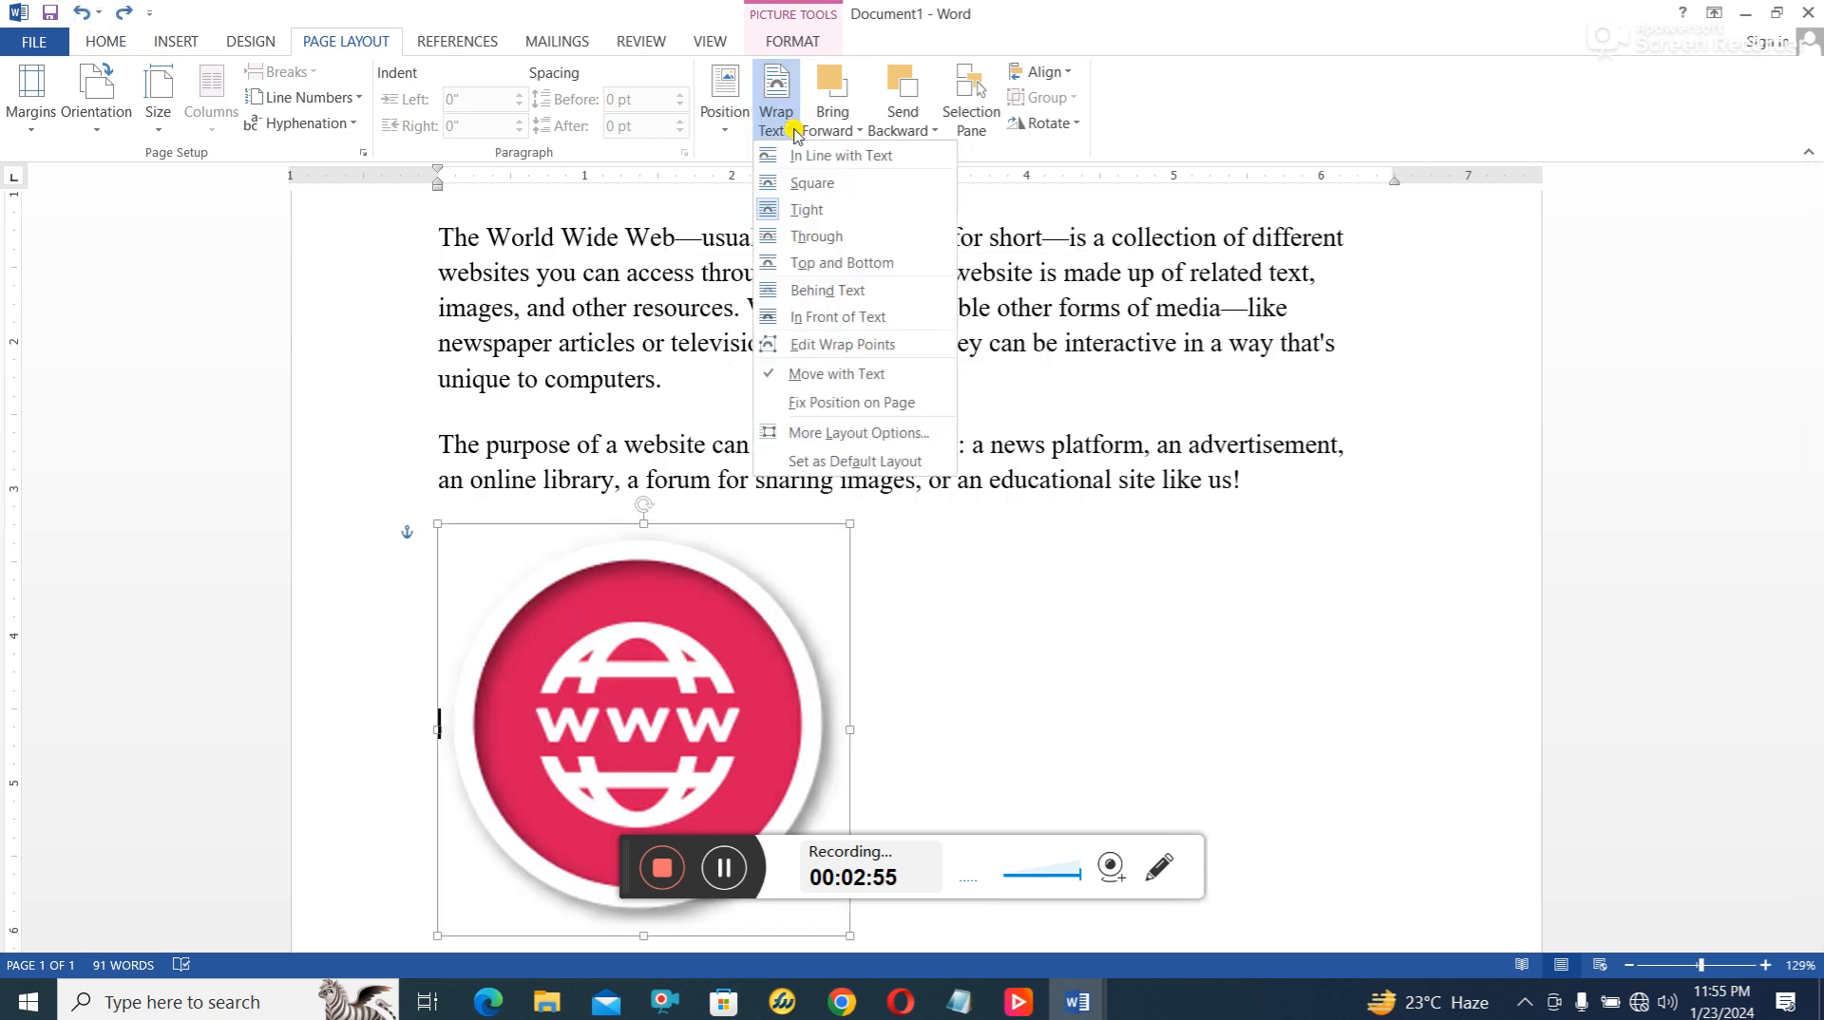
left_click(823, 236)
mouse_move(708, 665)
left_mouse_down()
mouse_move(810, 356)
mouse_move(883, 411)
mouse_move(972, 402)
mouse_move(914, 380)
mouse_move(855, 408)
mouse_move(970, 415)
left_mouse_up()
left_click(1259, 714)
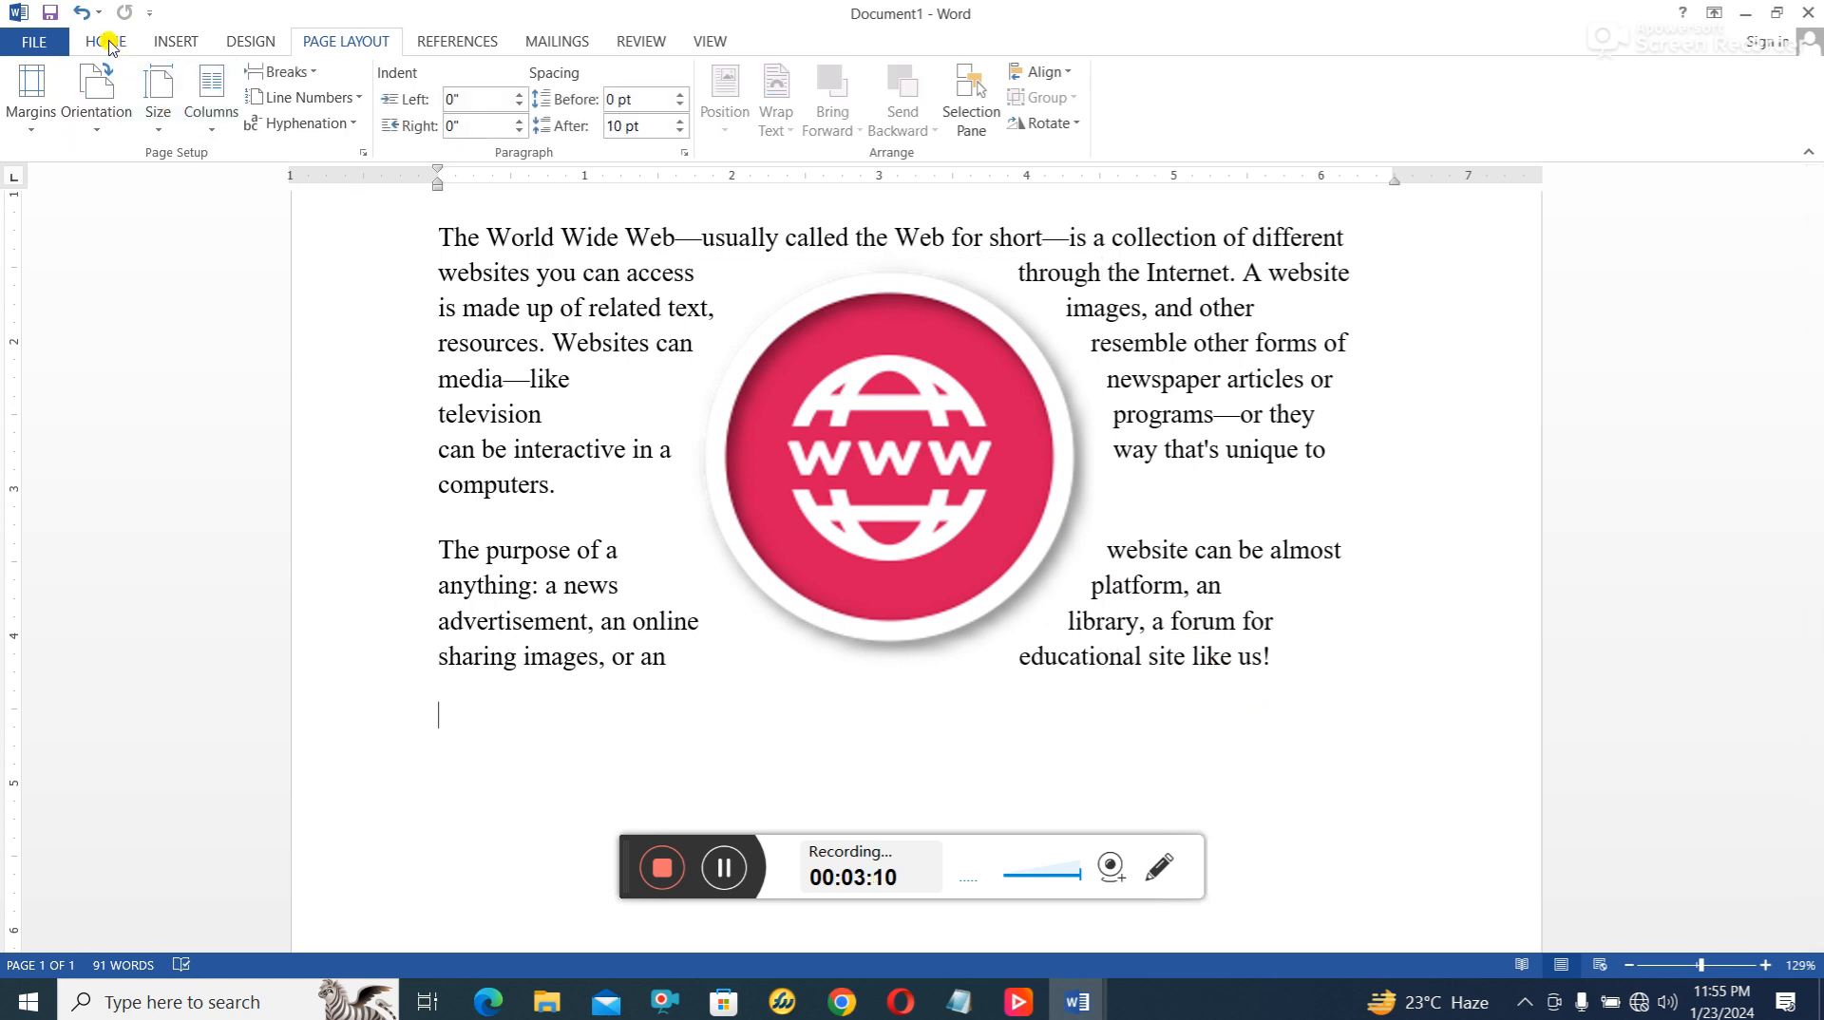
left_click(83, 14)
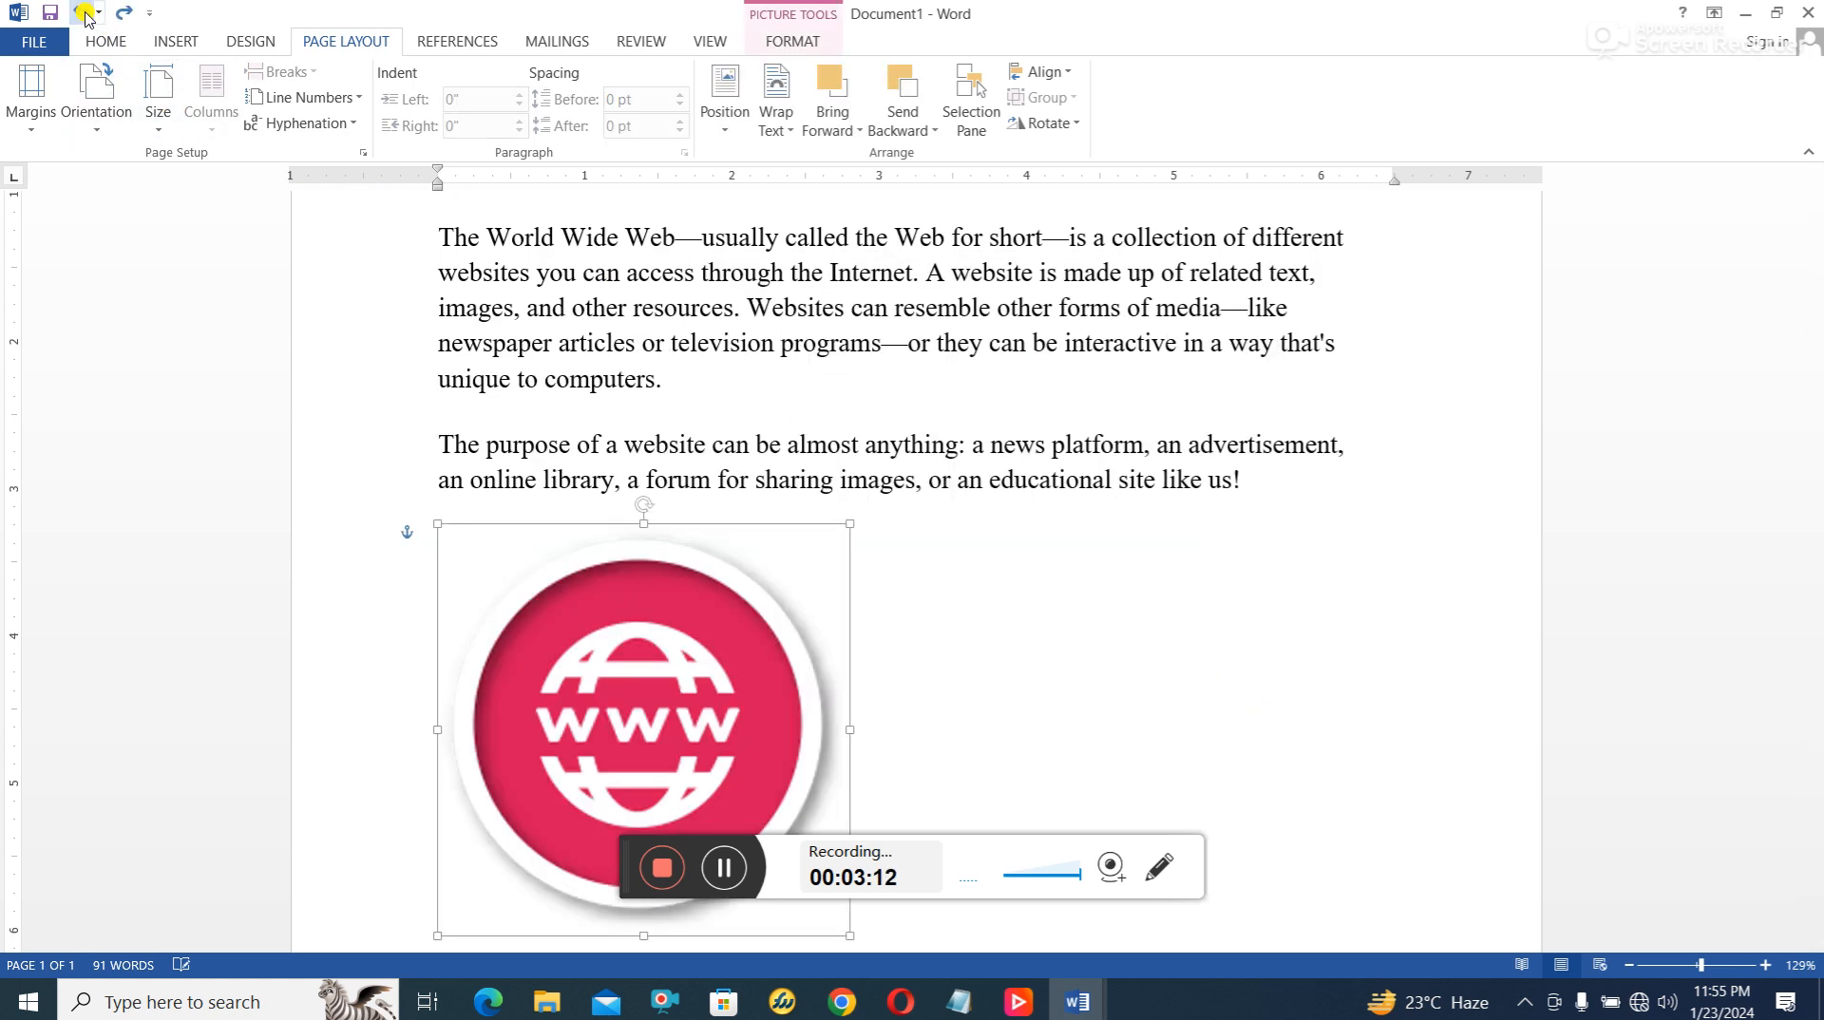
- Set the picture's text wrapping to Top and Bottom and move it up between the last two lines of the first body paragraph
left_click(786, 138)
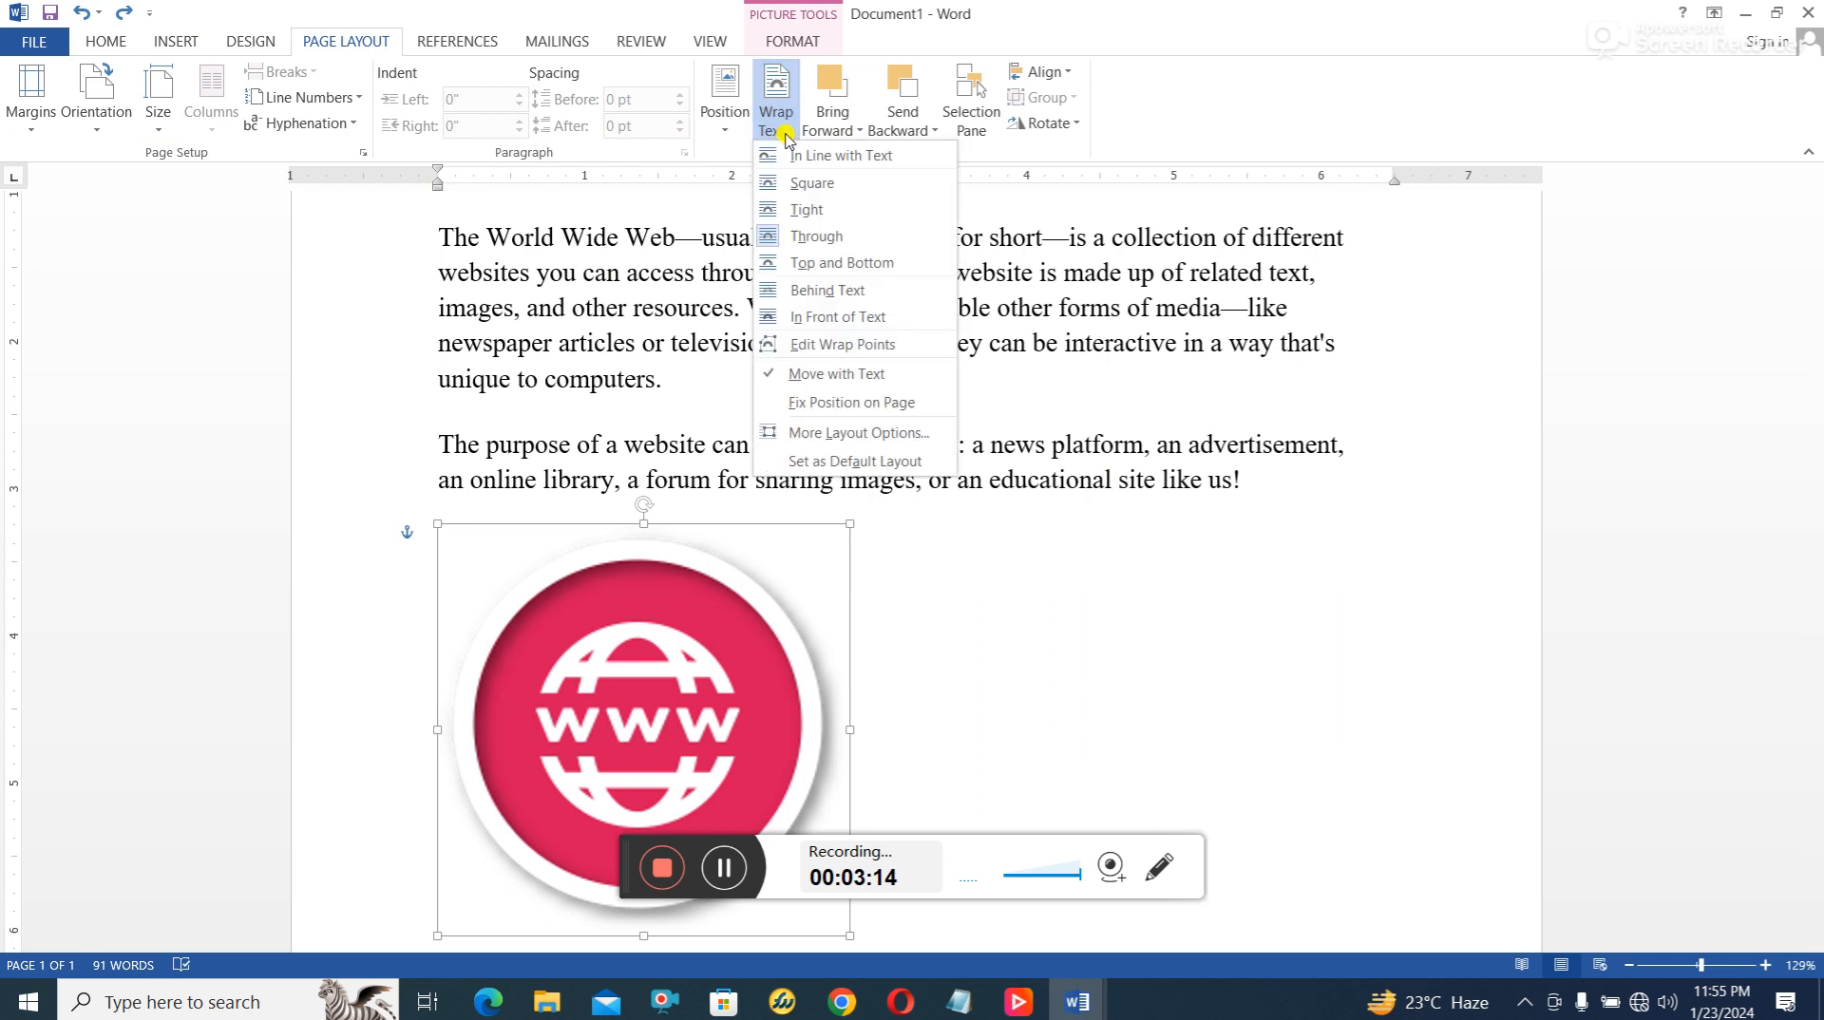
left_click(842, 265)
left_click_drag(702, 711, 830, 557)
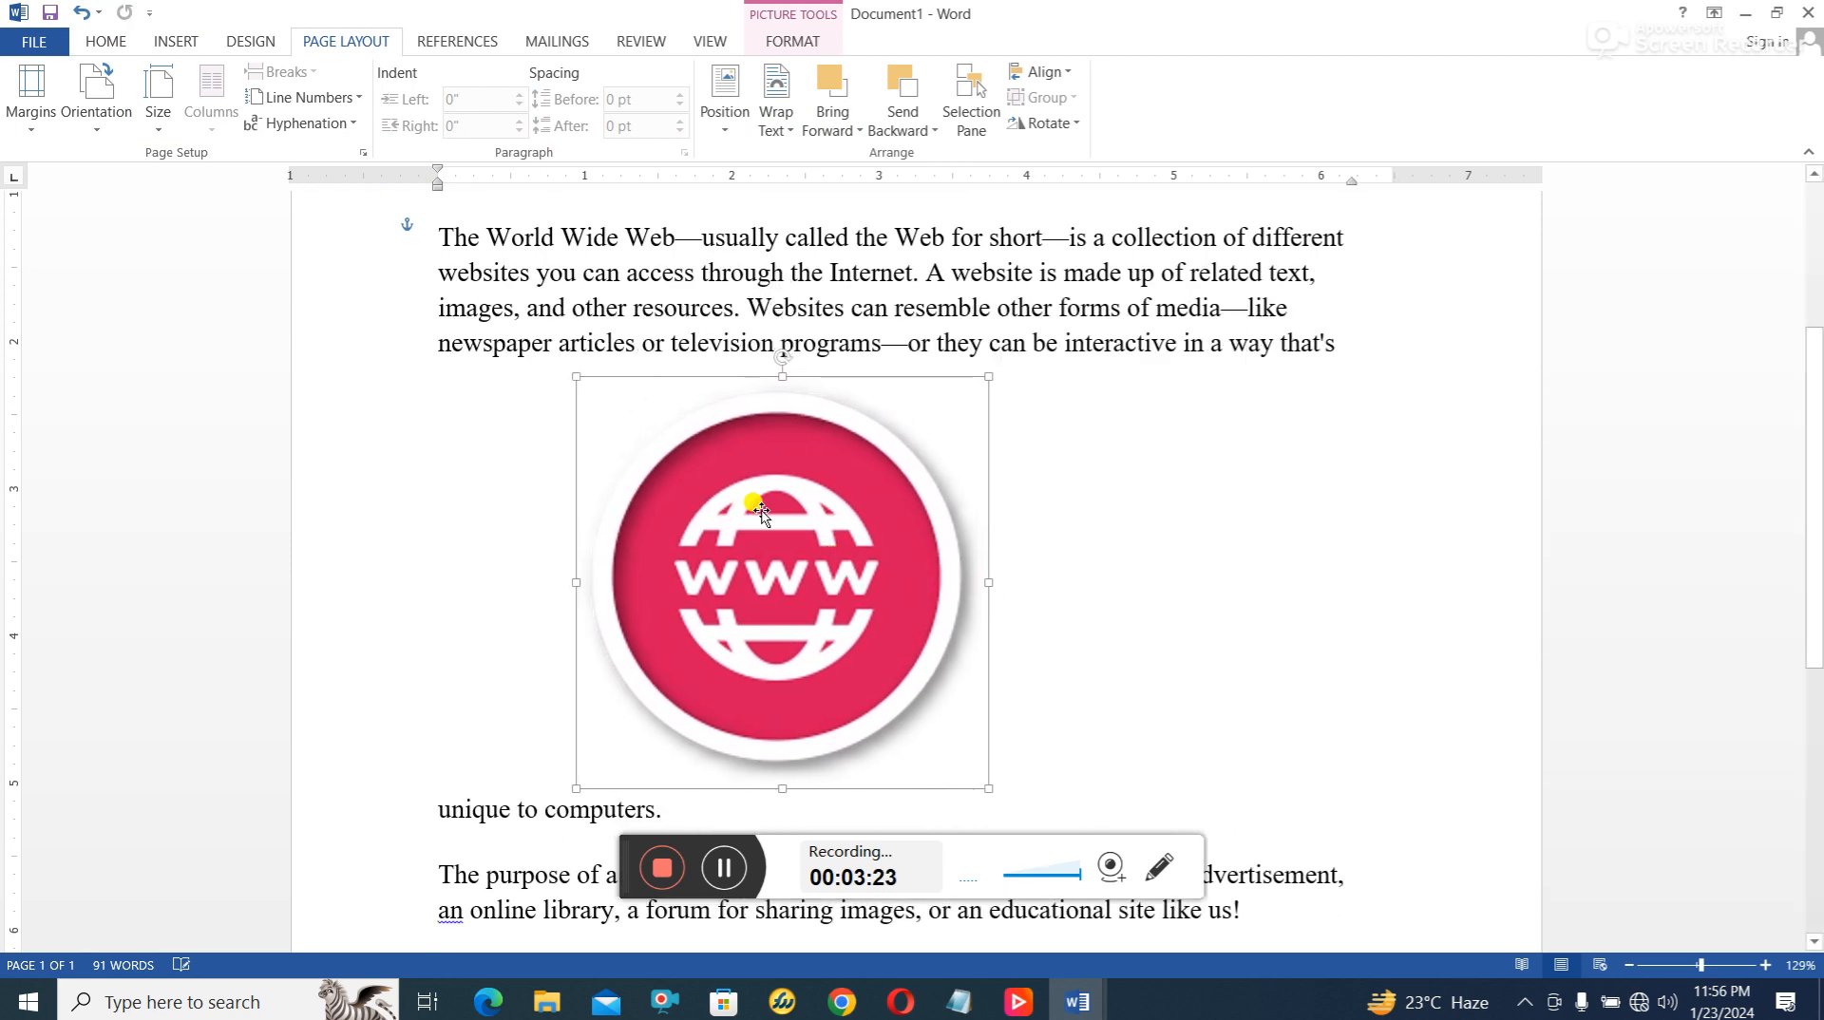
- Undo the picture's last move and set its text wrapping to Behind Text
left_click(82, 12)
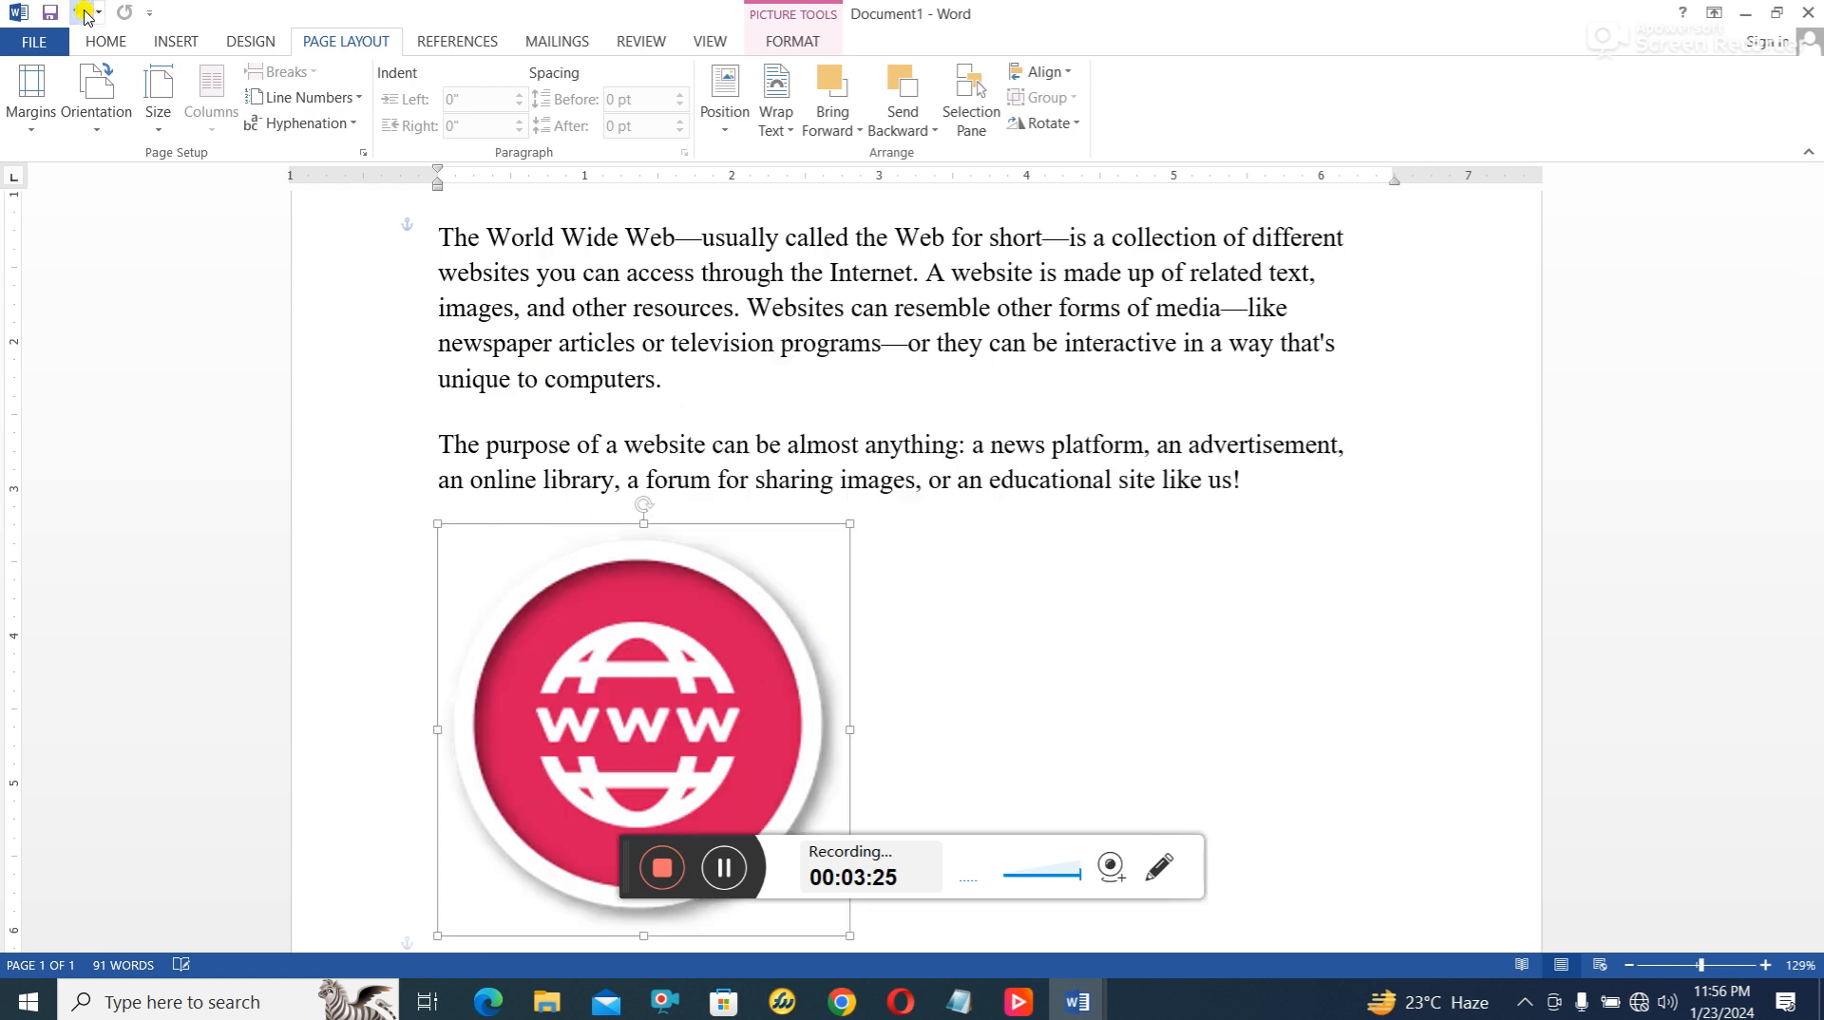
left_click(775, 121)
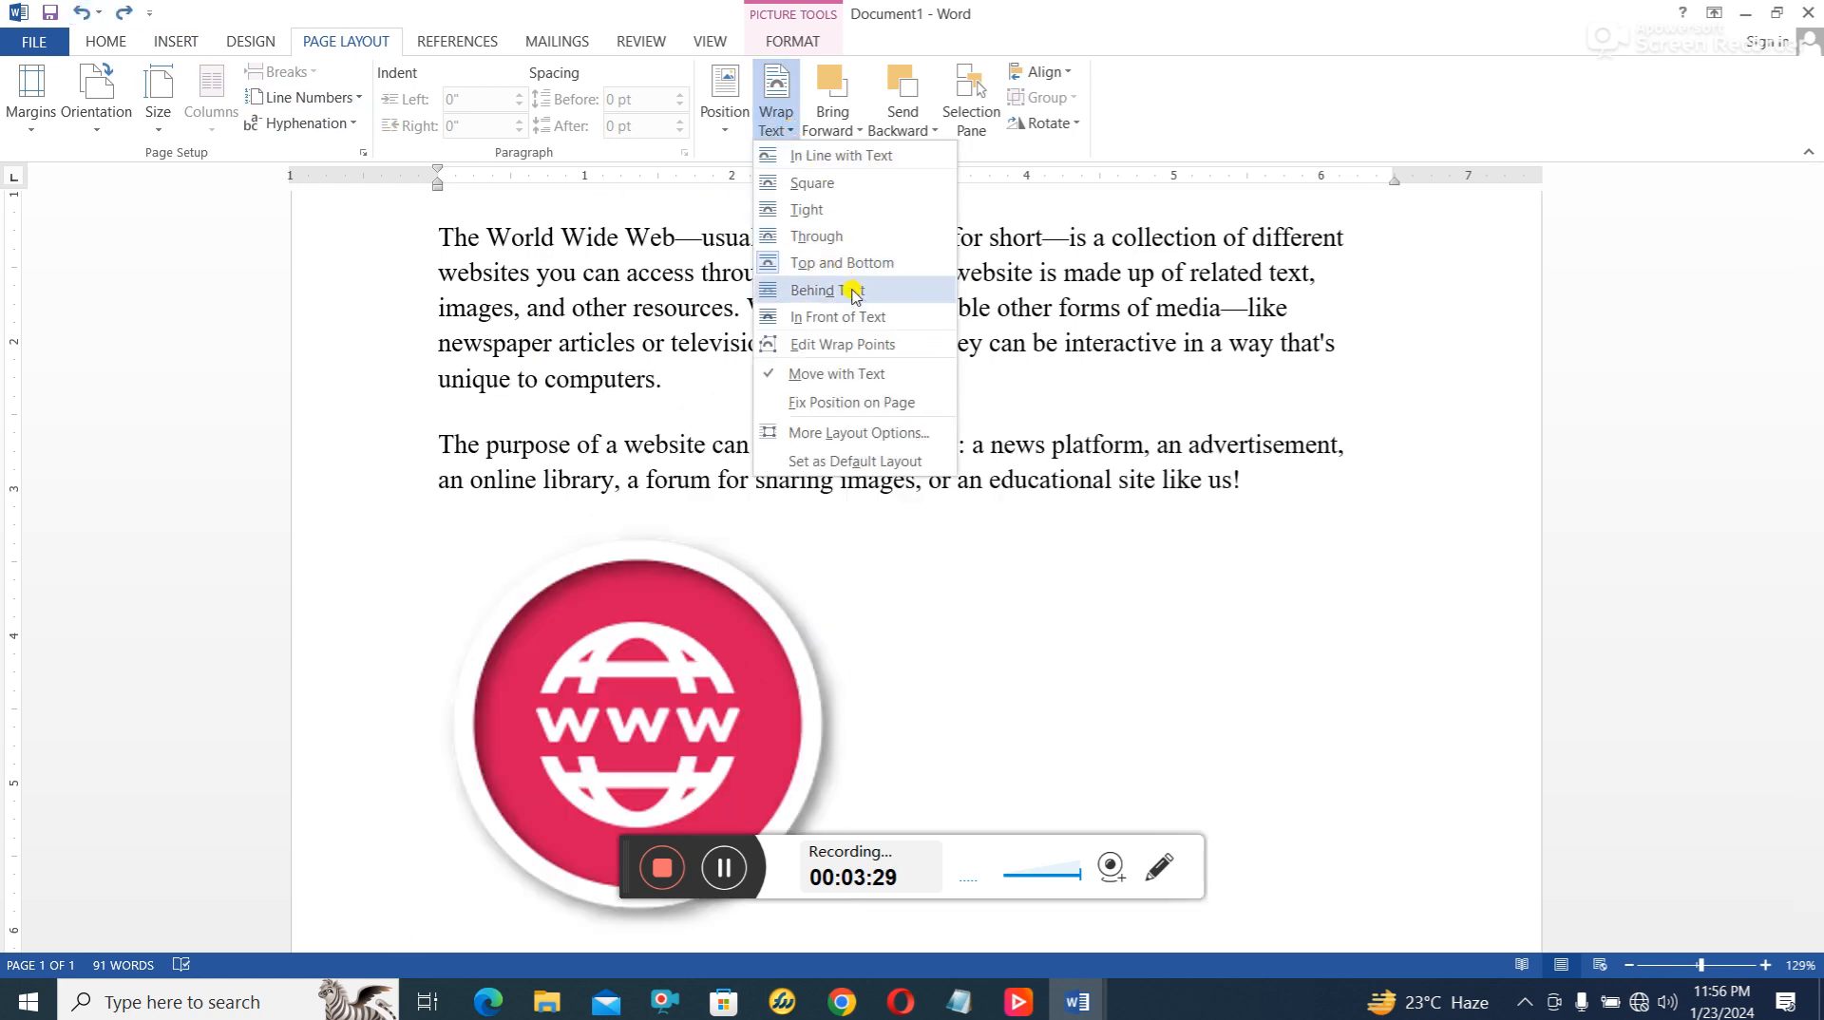
left_click(854, 292)
- Try the picture at different positions behind the two body paragraphs, and undo the moves
left_click_drag(719, 650, 767, 368)
left_click_drag(796, 535, 764, 691)
left_click(82, 12)
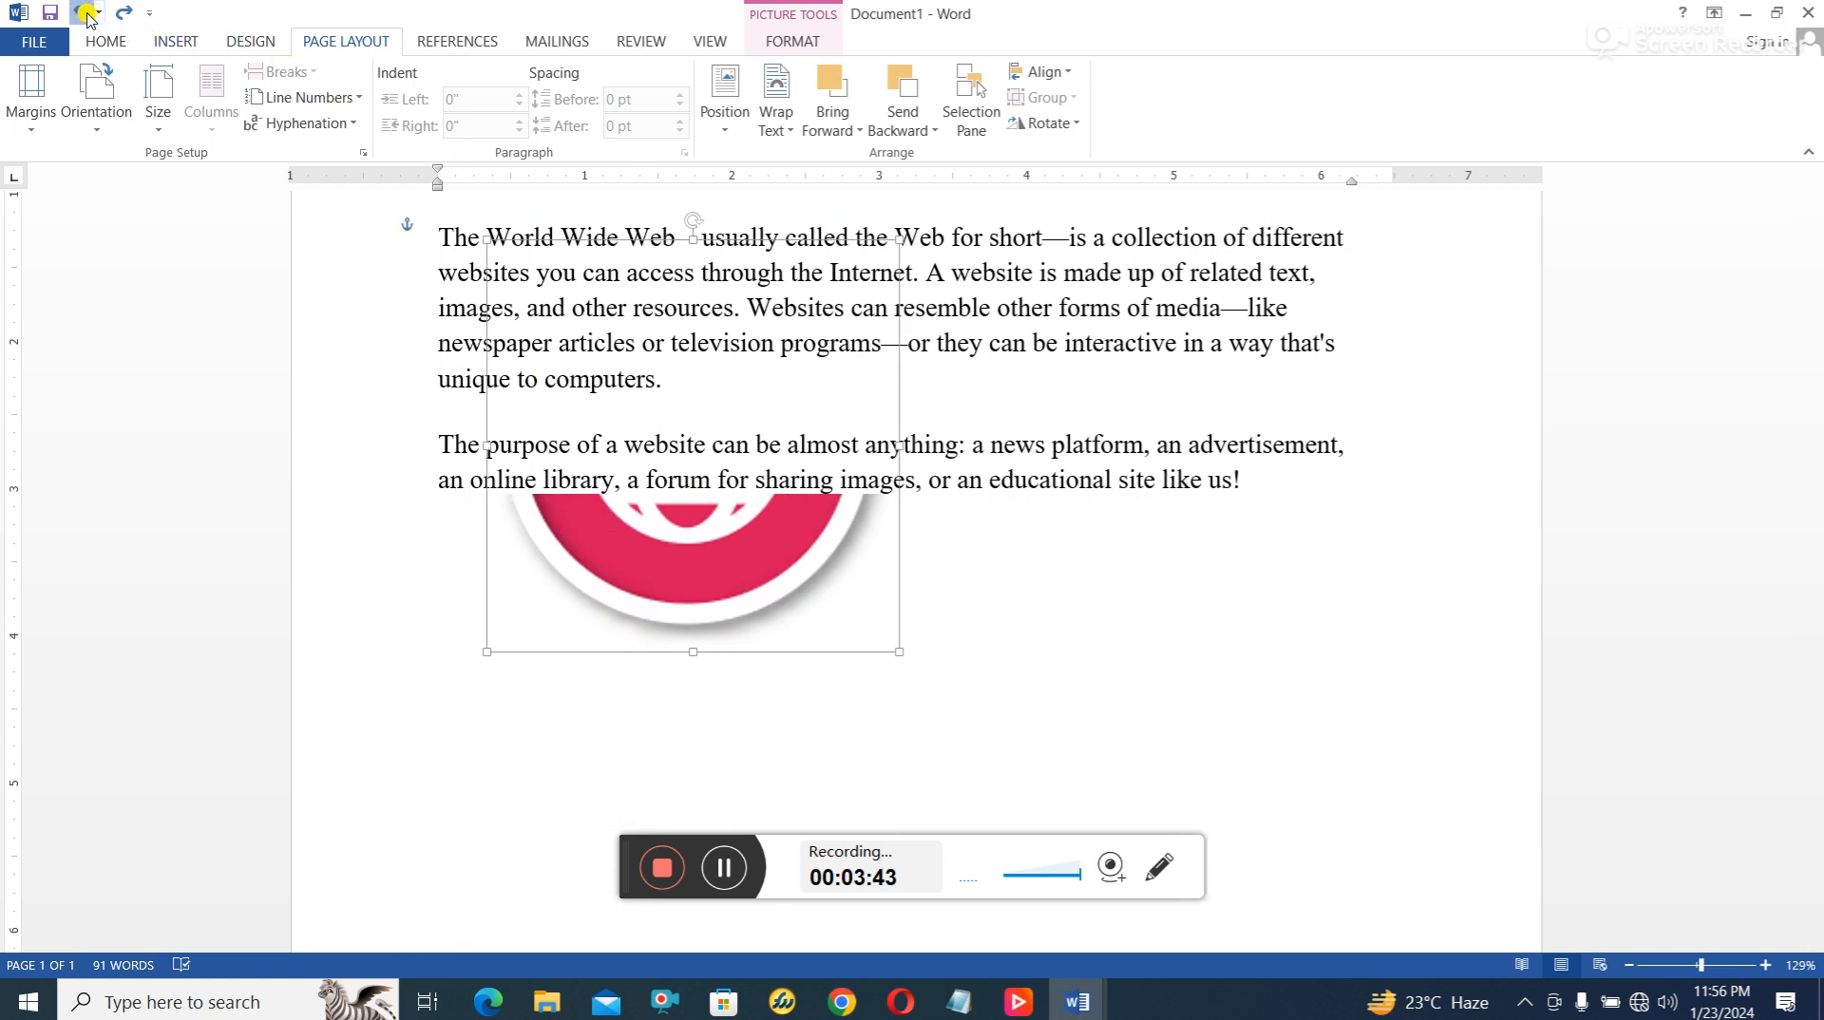
left_click(83, 13)
- Set the picture's text wrapping to In Front of Text and move it up over the middle of both body paragraphs
left_click(789, 130)
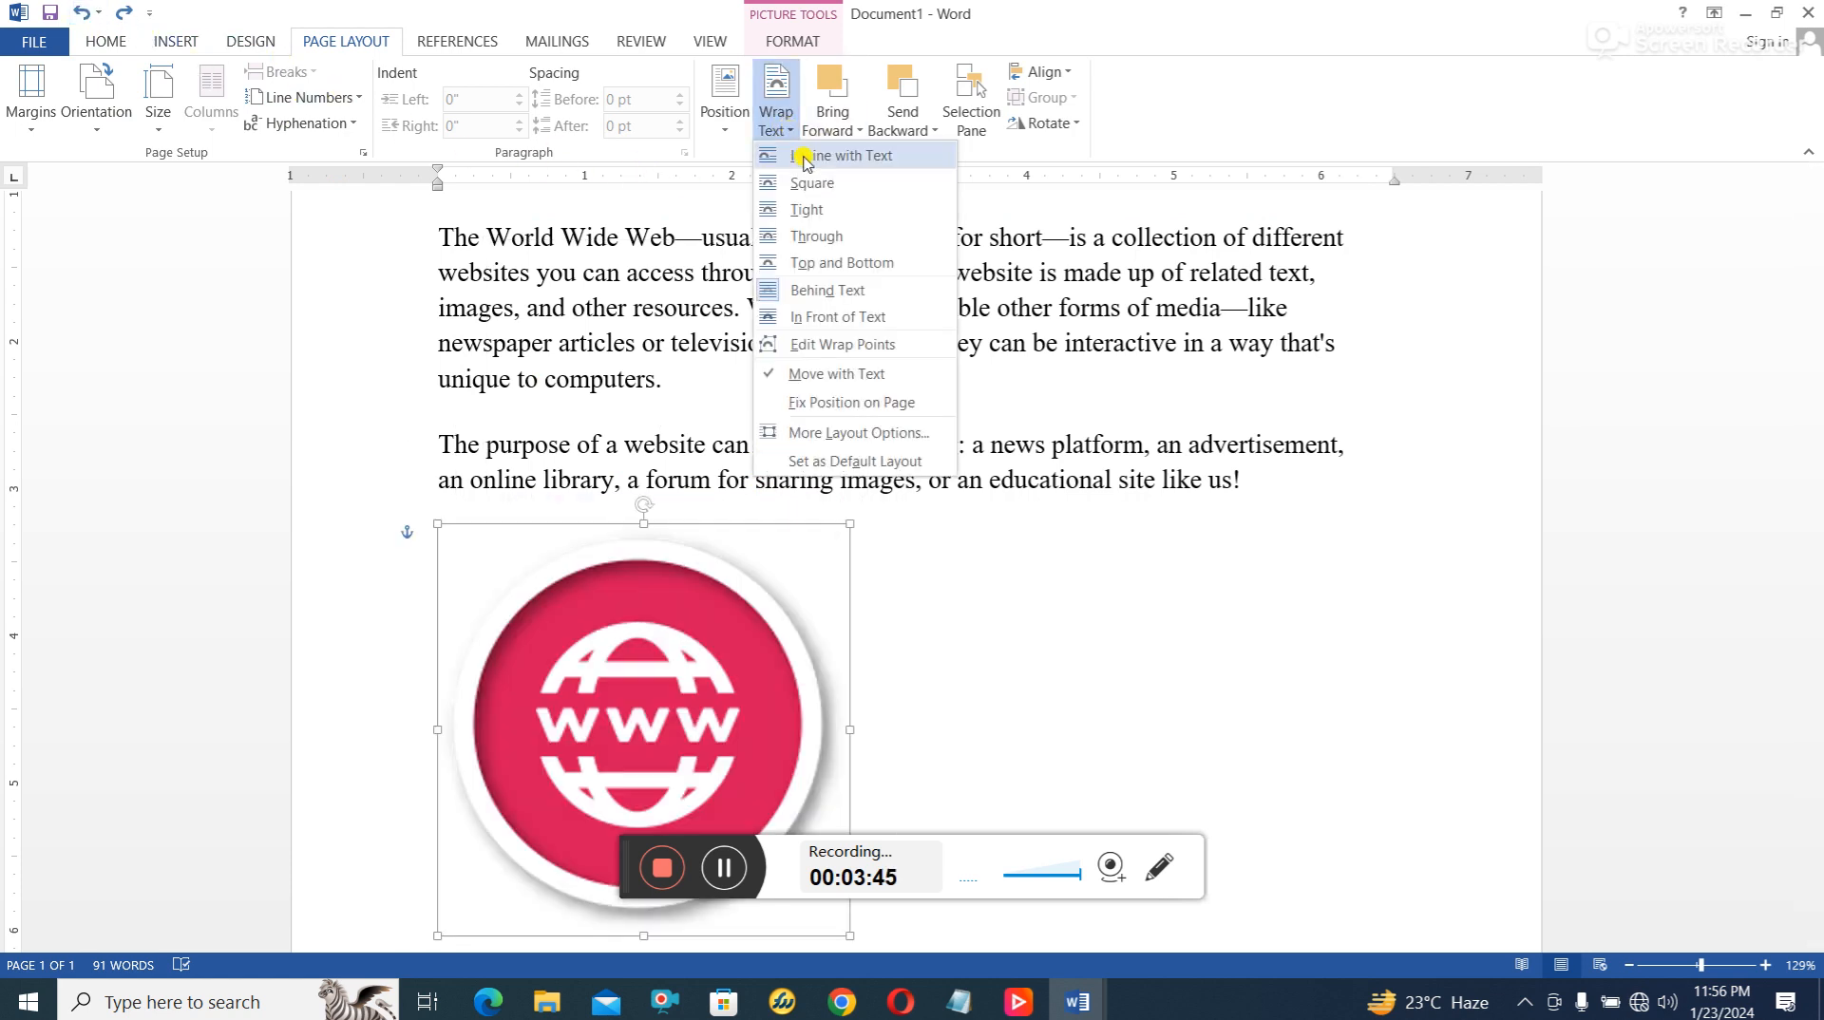
left_click(845, 318)
left_click_drag(755, 713, 836, 556)
scroll(1079, 497, "up", 2)
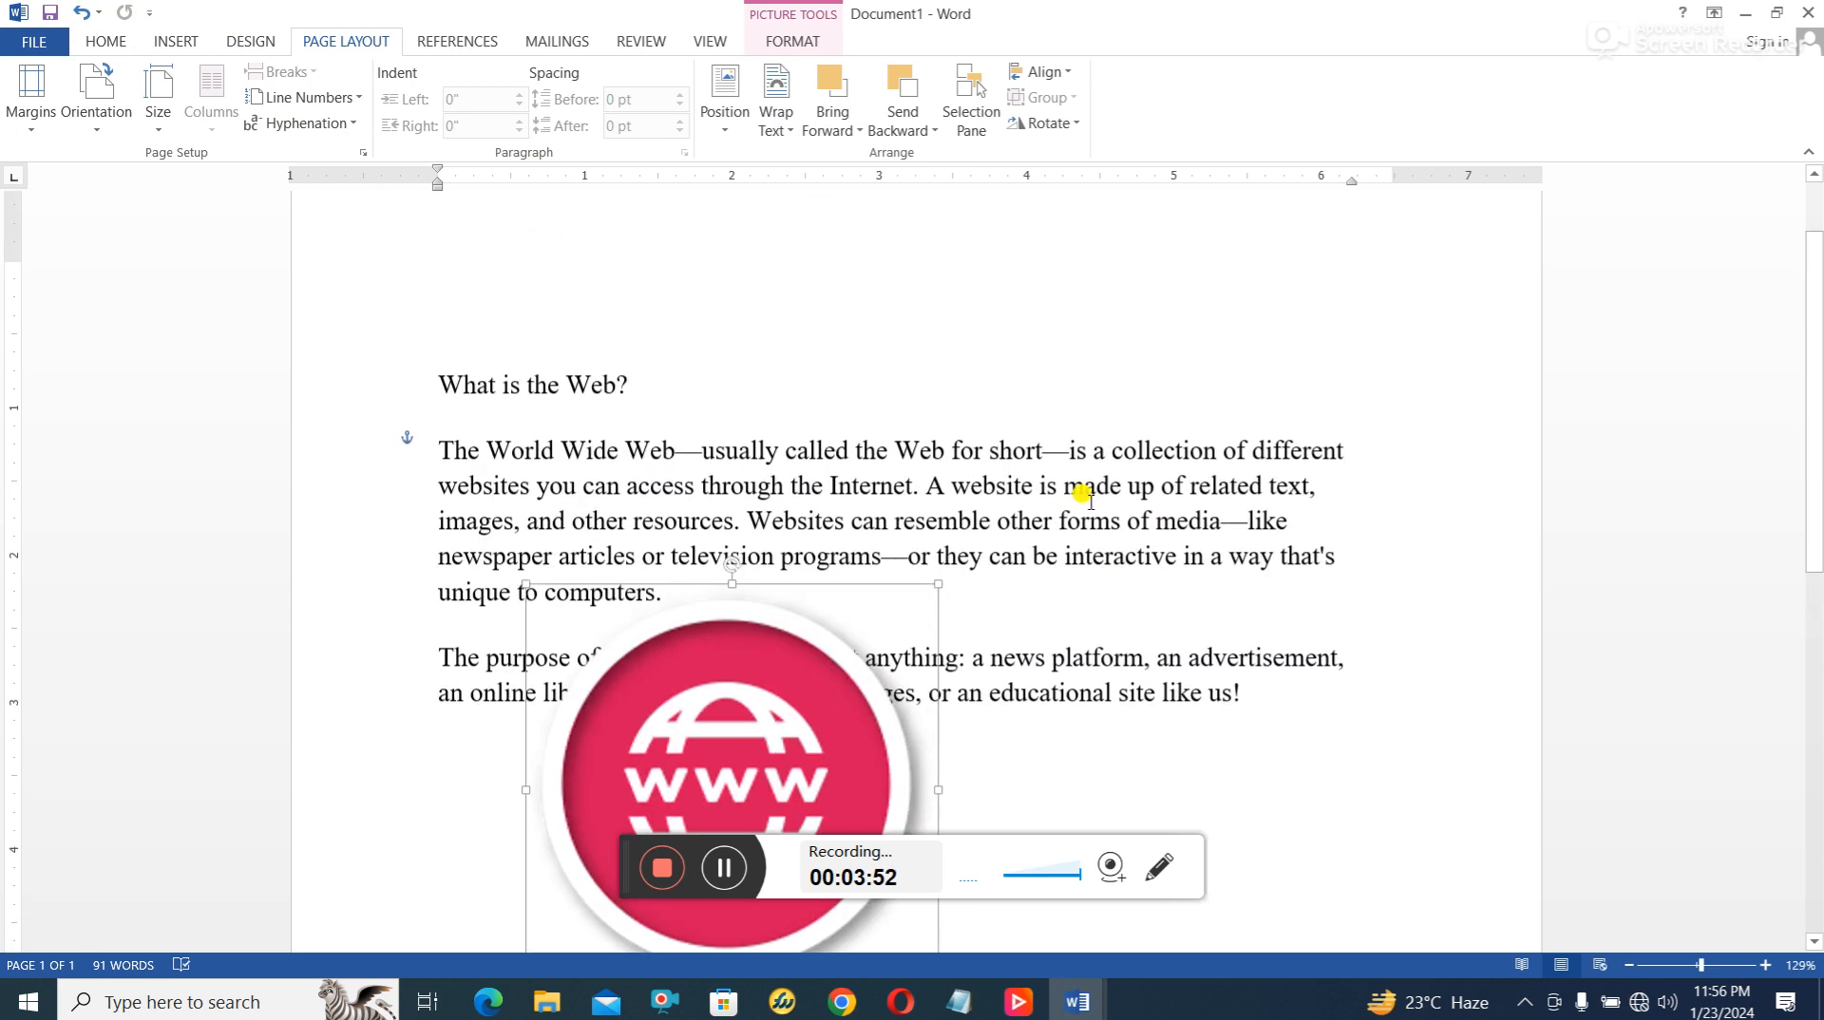
left_click_drag(839, 611, 865, 456)
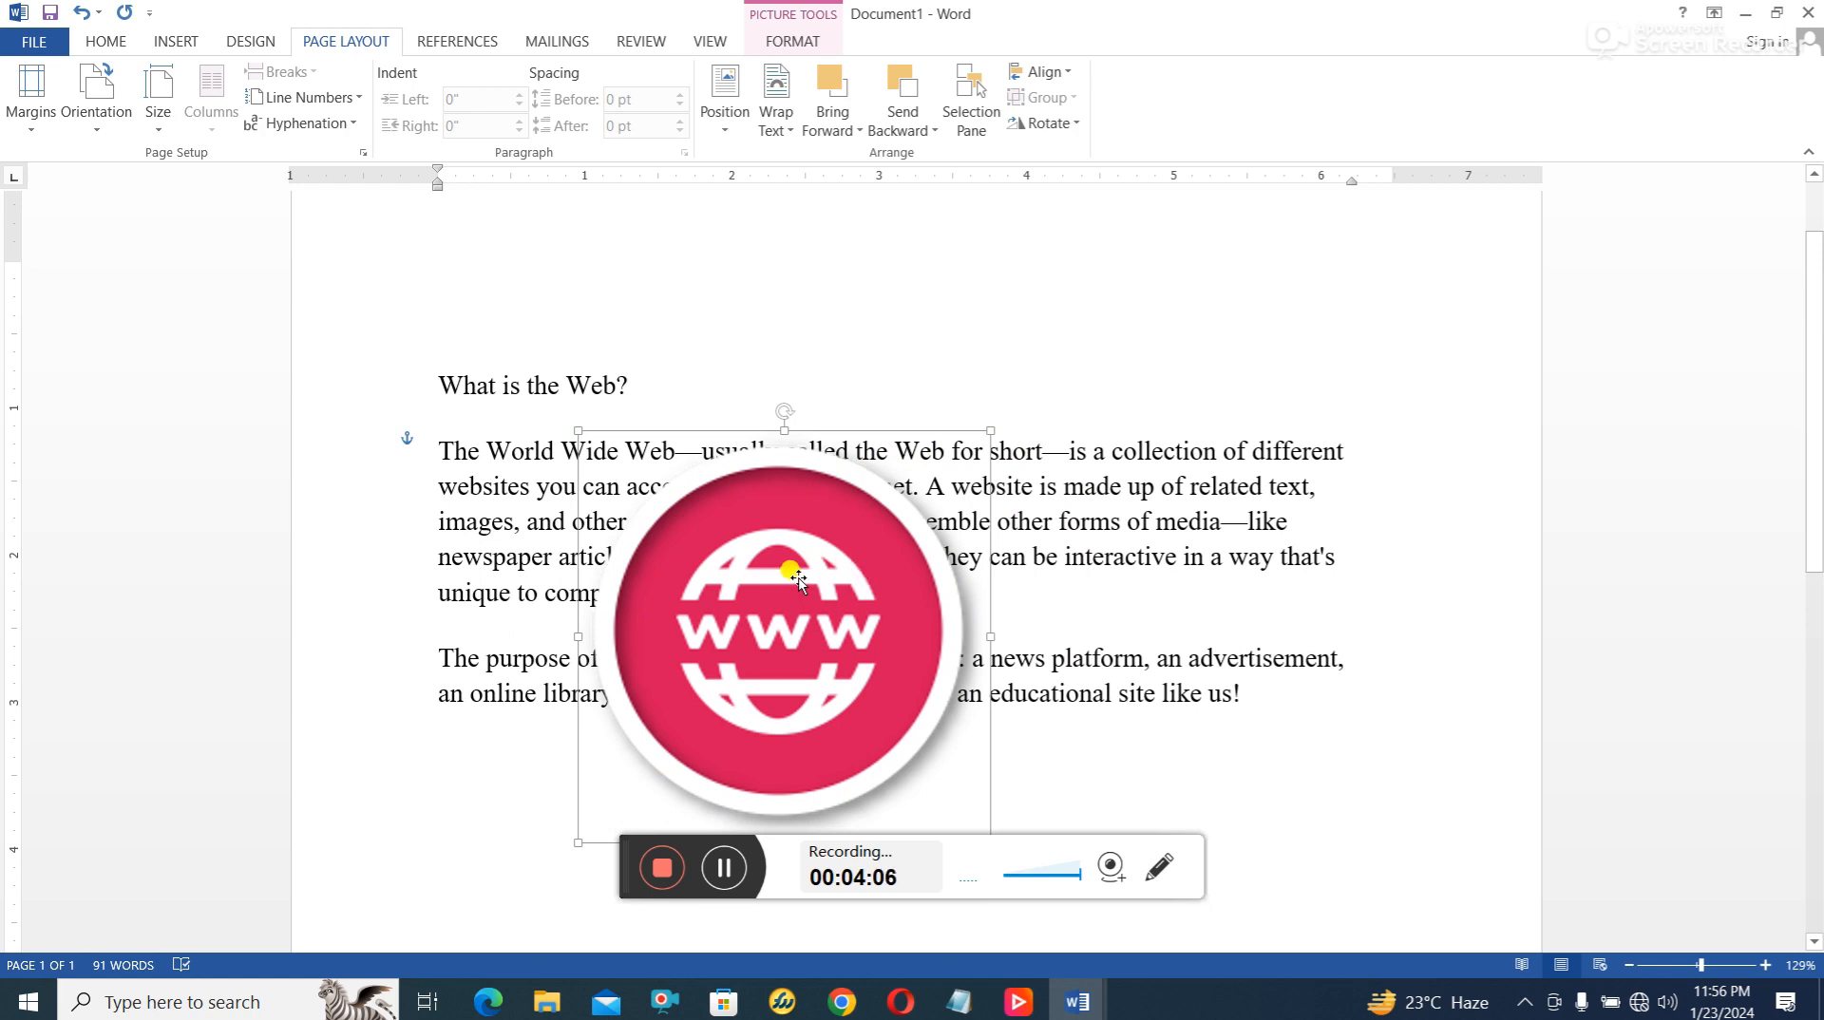
left_click_drag(800, 580, 824, 544)
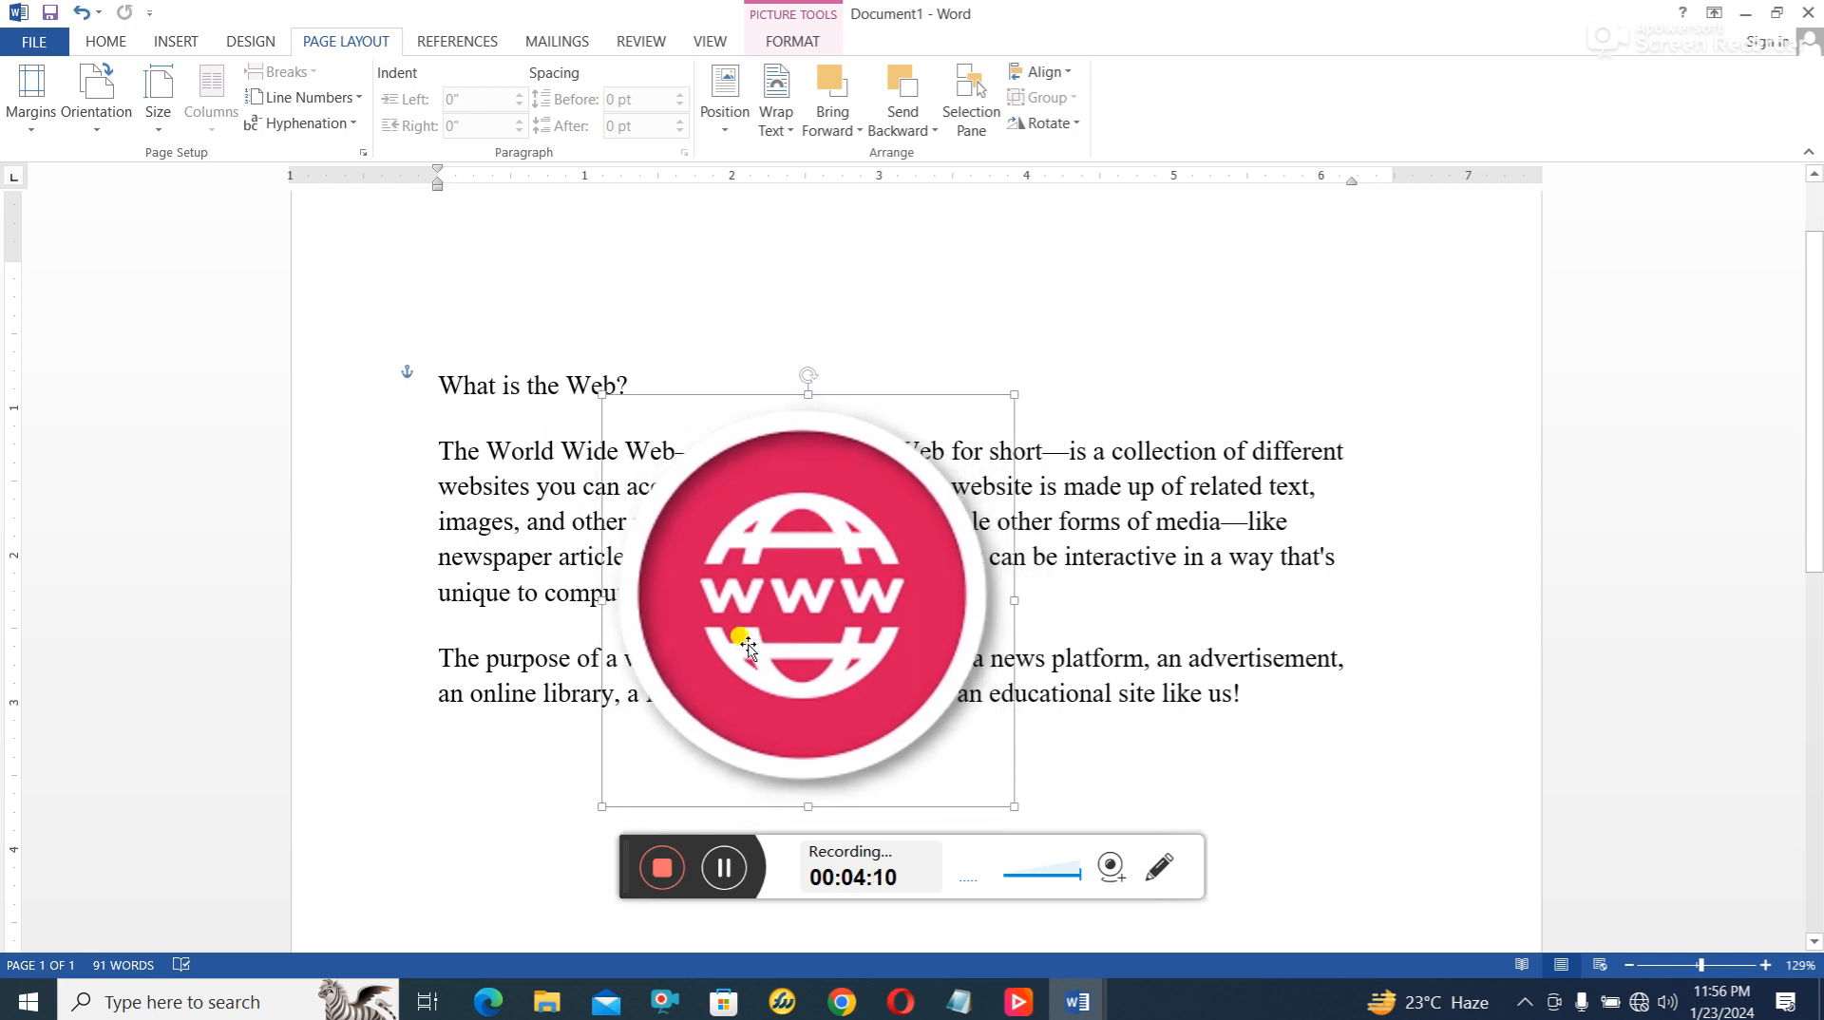
scroll(1075, 597, "down", 1)
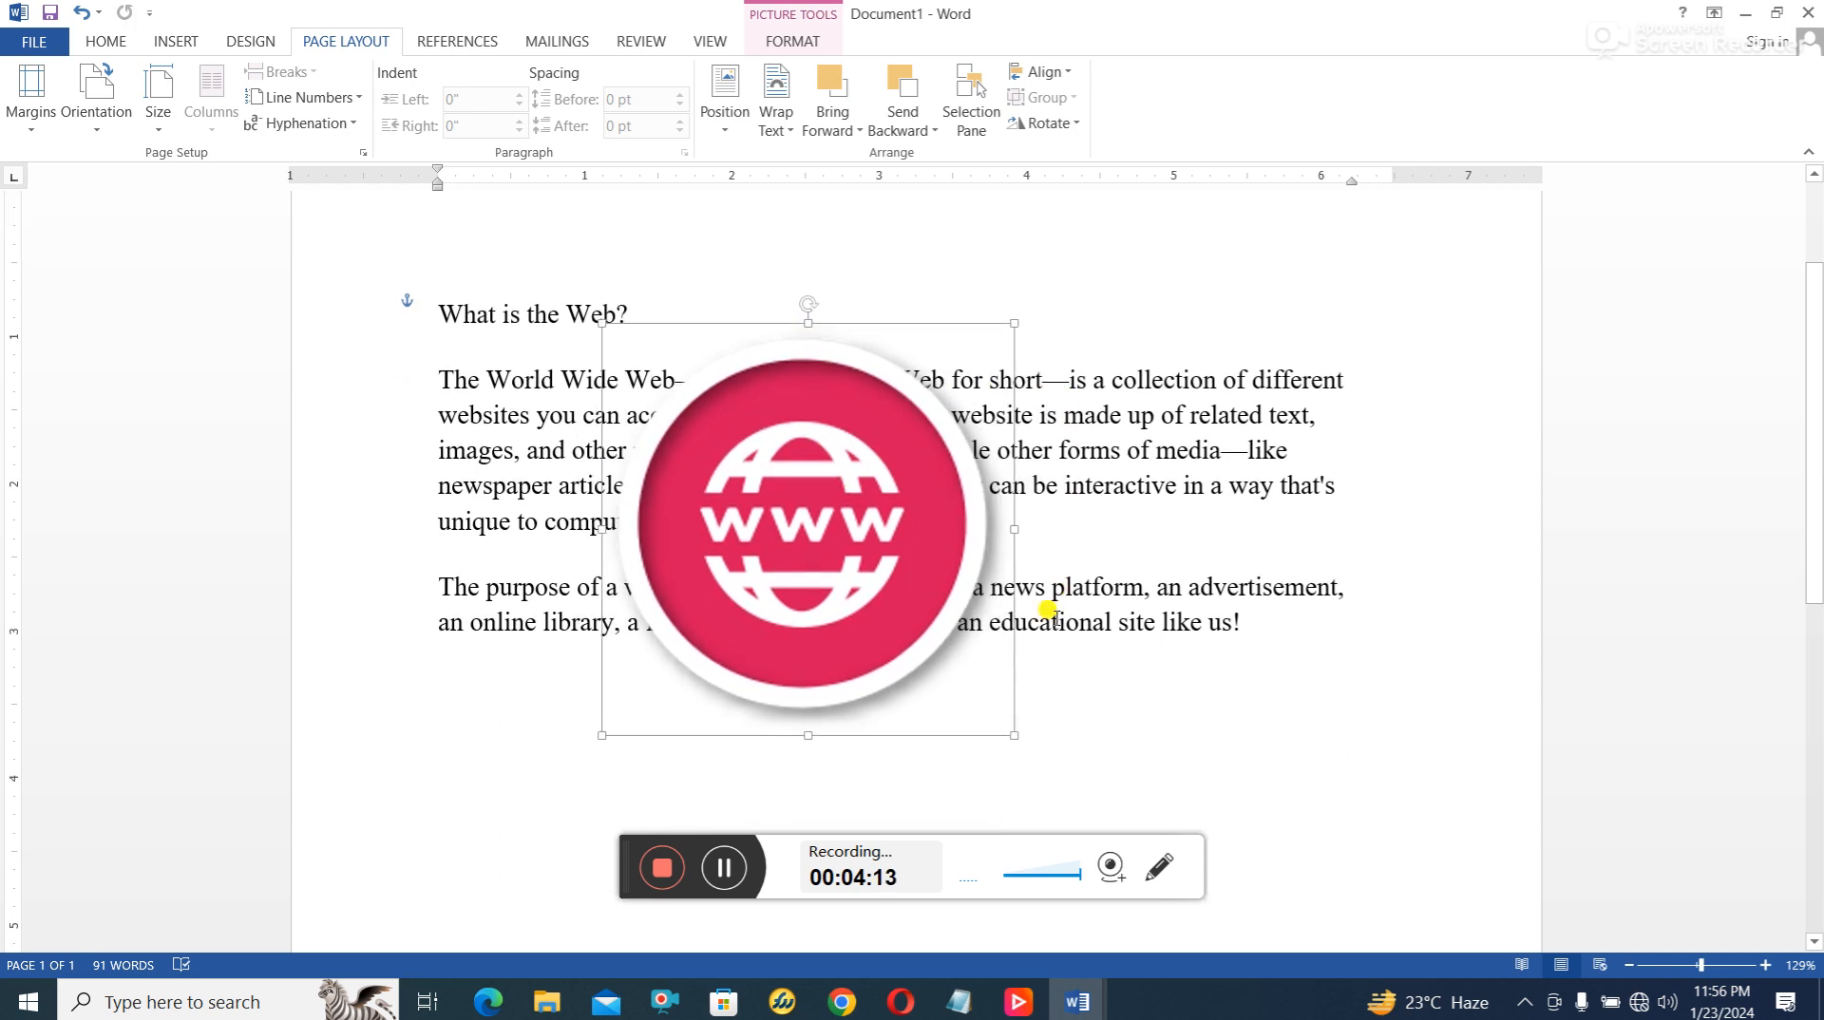
- Switch to Notepad to read the note on Tight wrapping, keeping the unsaved note open
left_click(955, 1004)
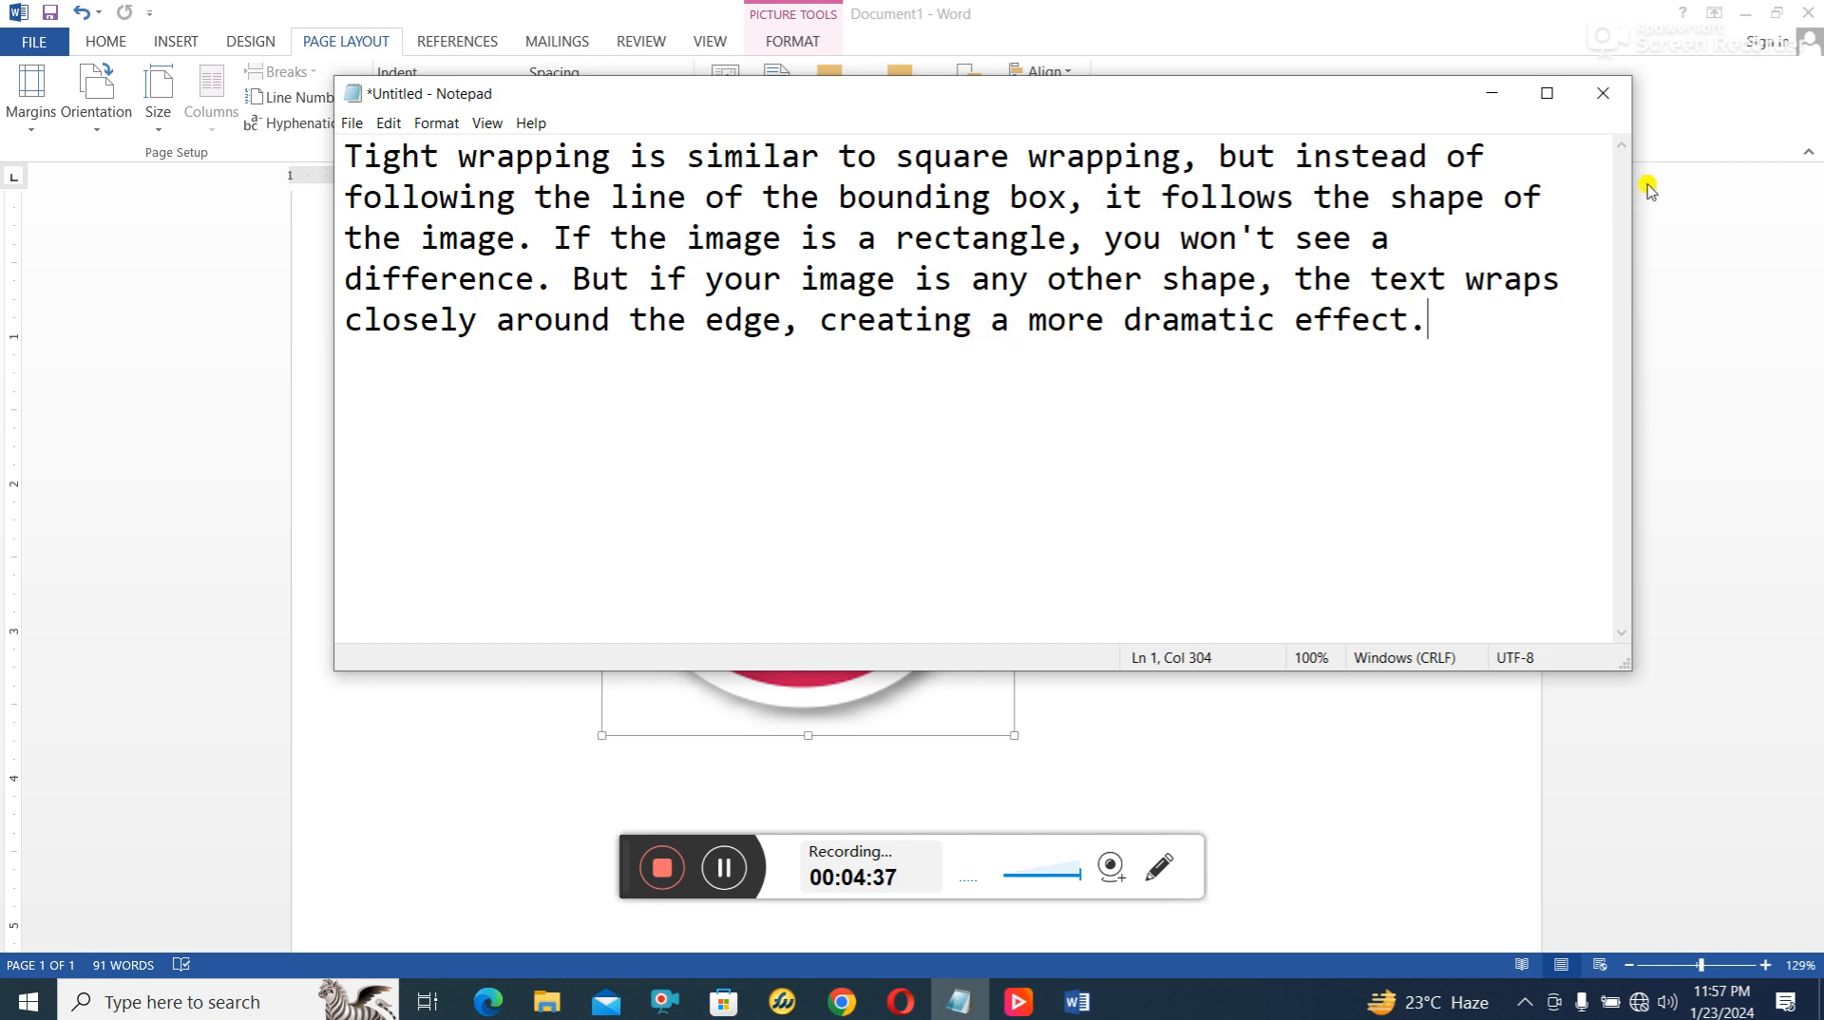
left_click(1603, 92)
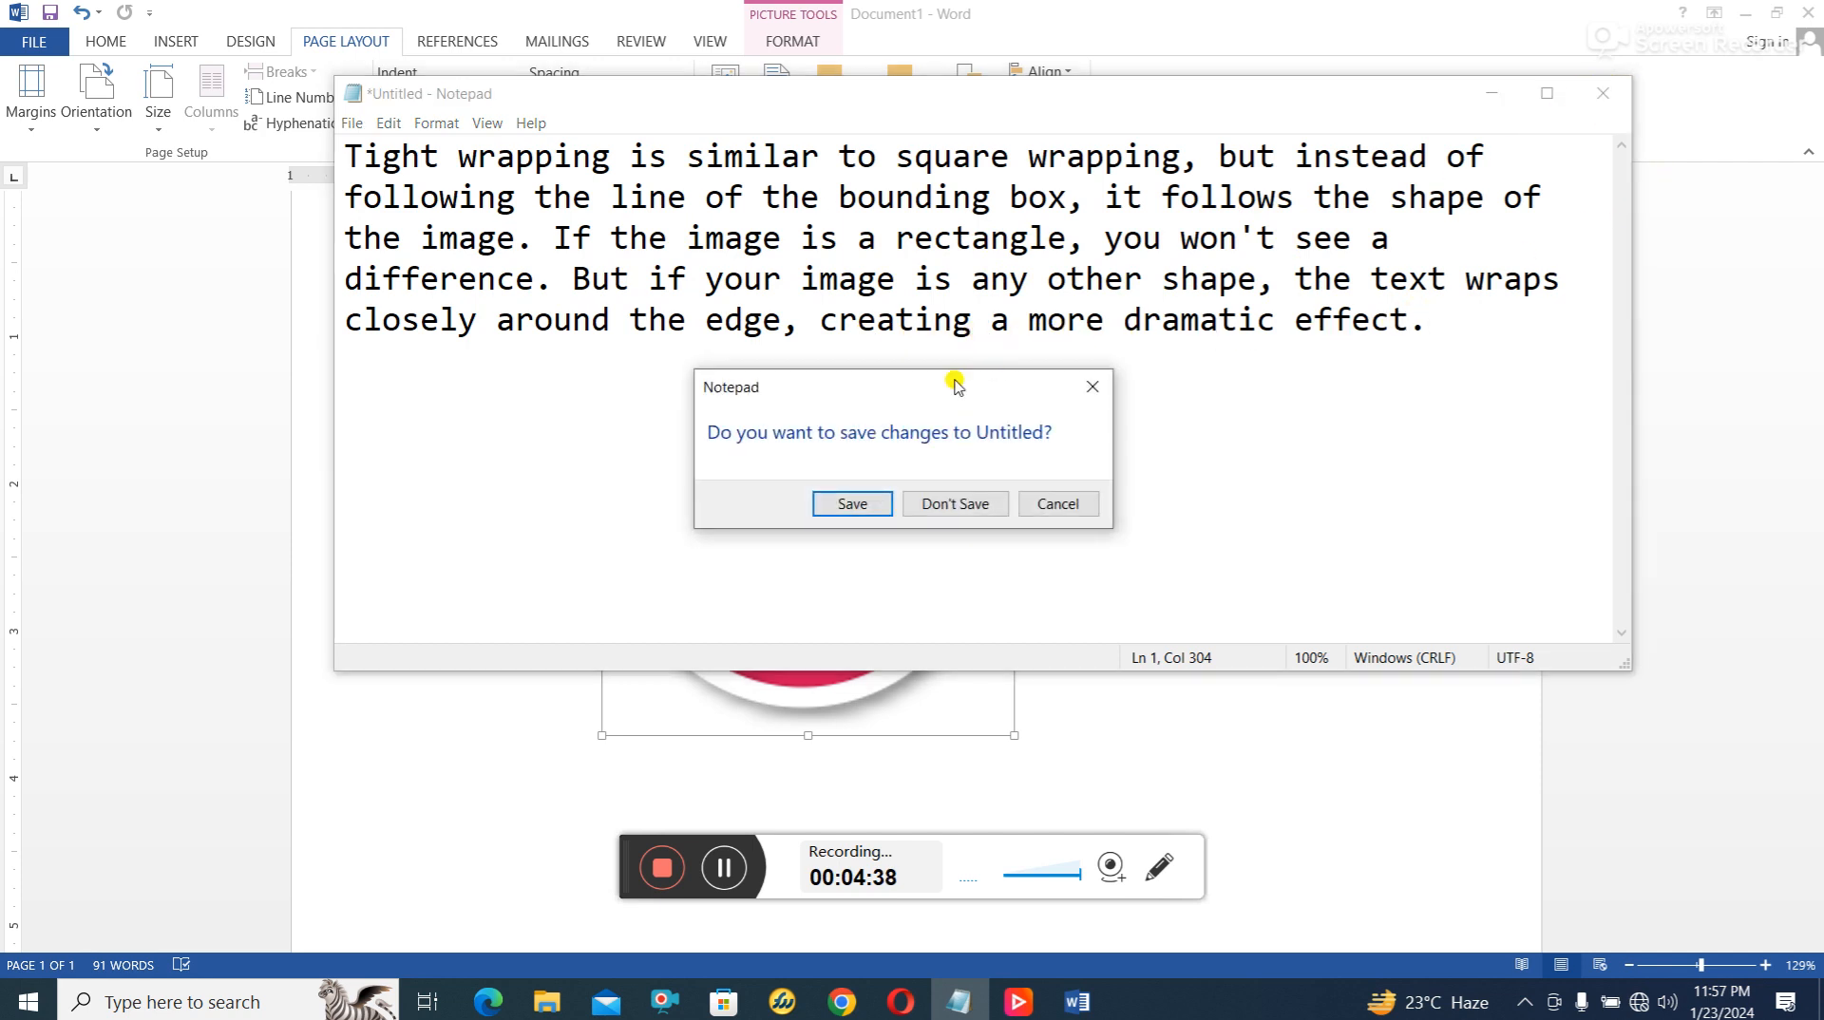
left_click(1054, 500)
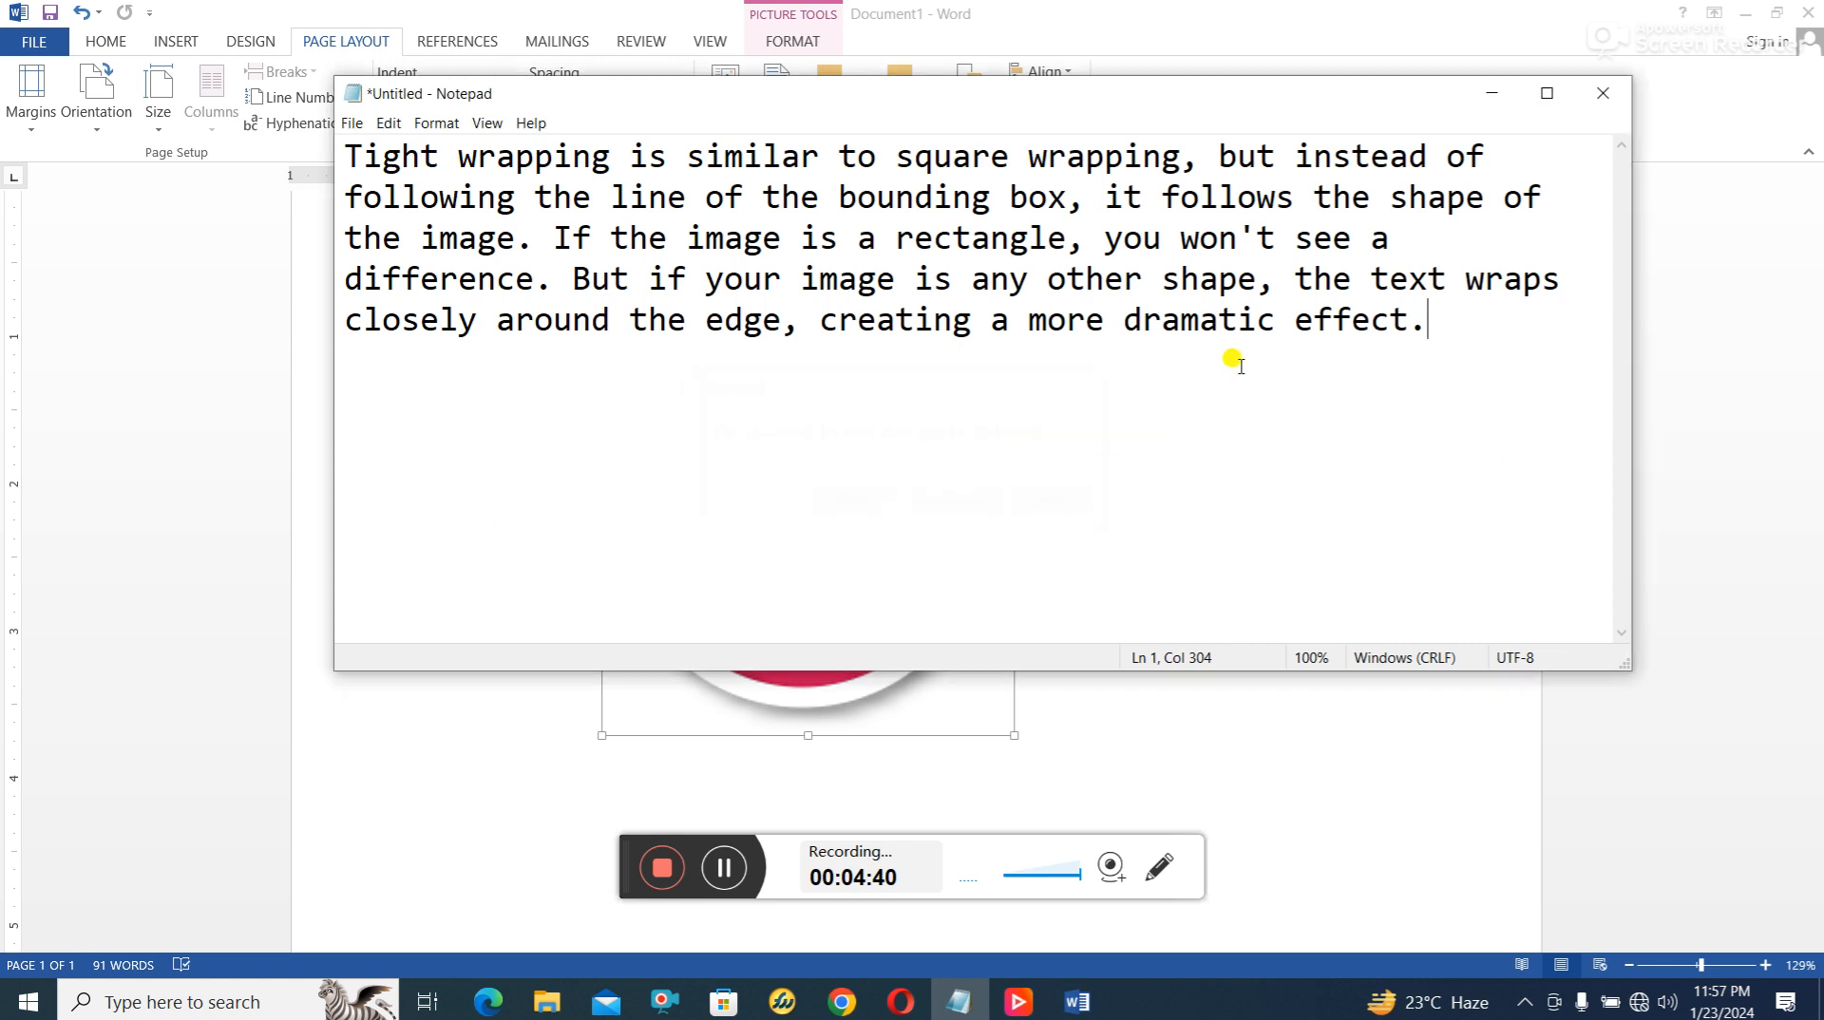